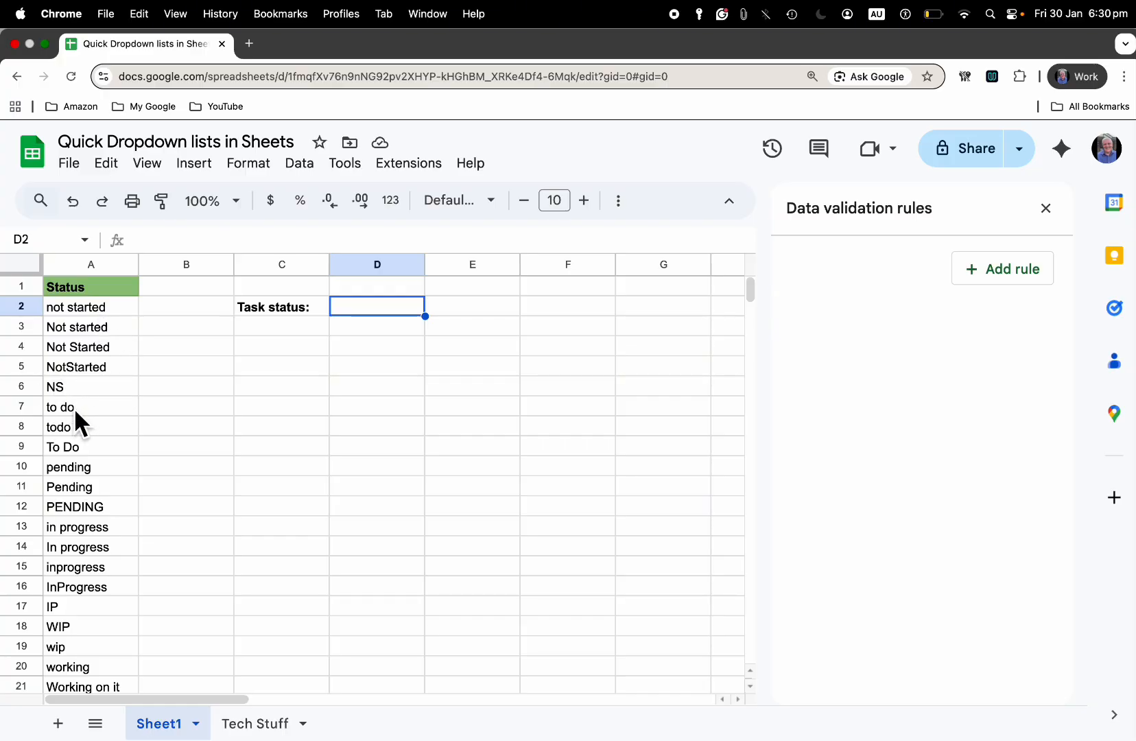
Review the inconsistent status entries in Sheet1's column A and the clean status list on the Tech Stuff sheet
scroll(83, 609, down, 6)
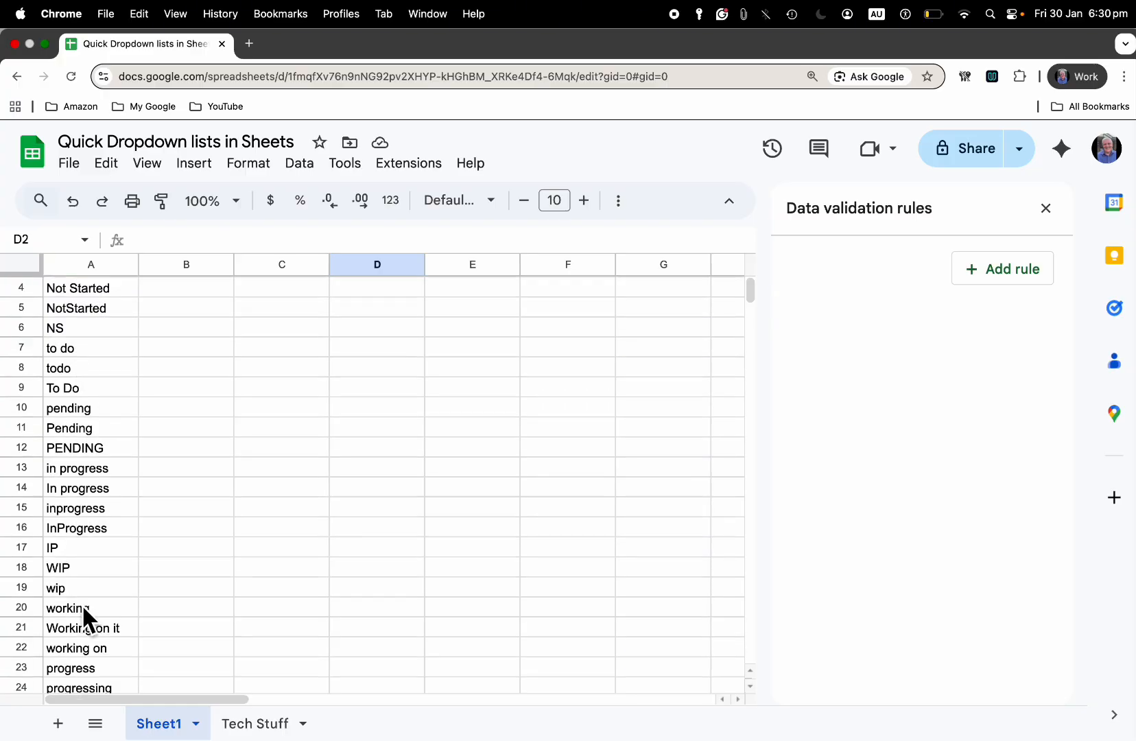
scroll(83, 608, down, 4)
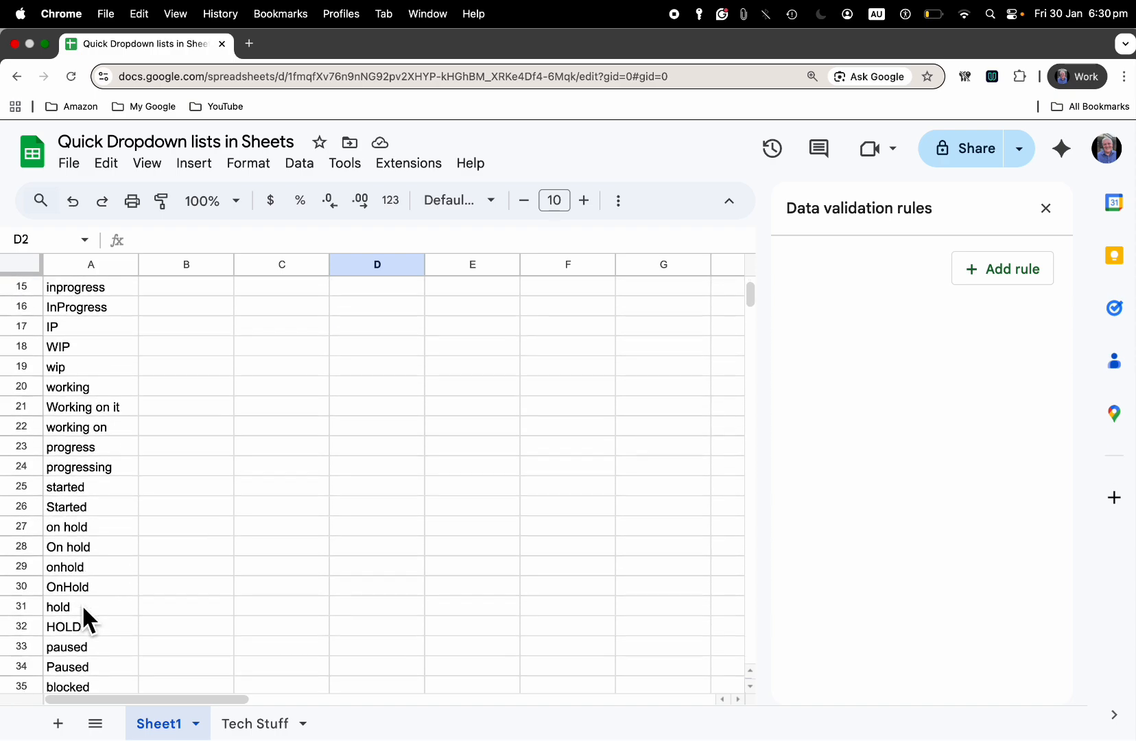
scroll(83, 609, up, 10)
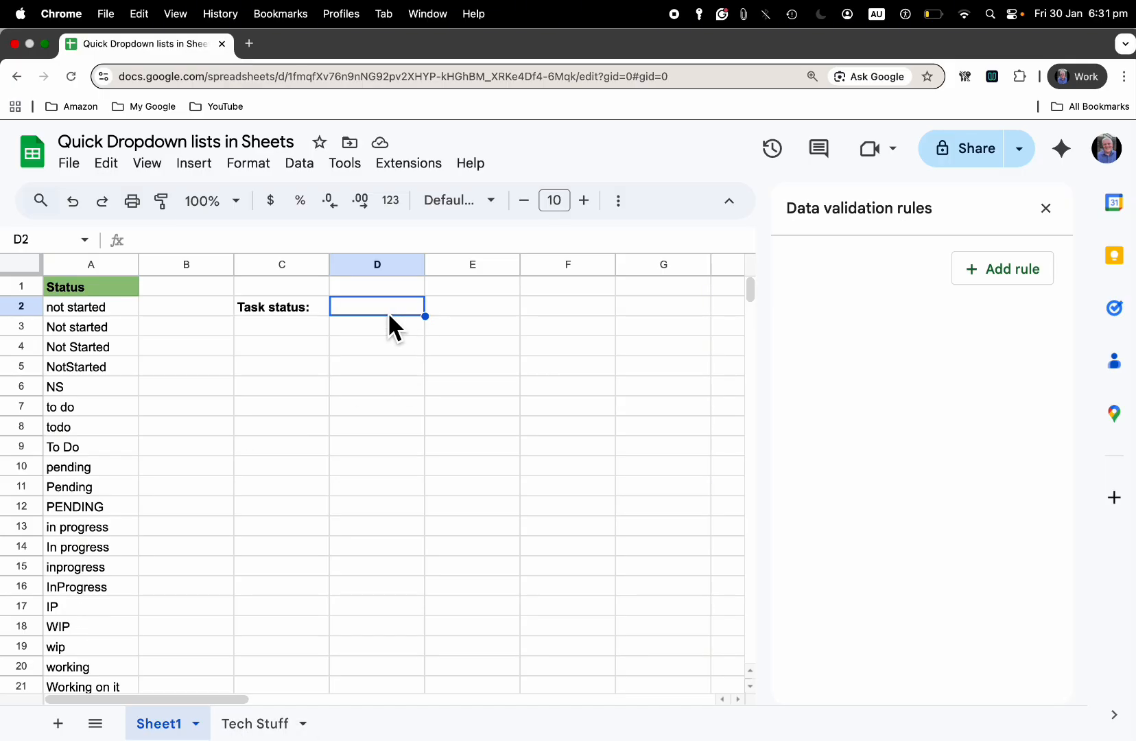
click(273, 730)
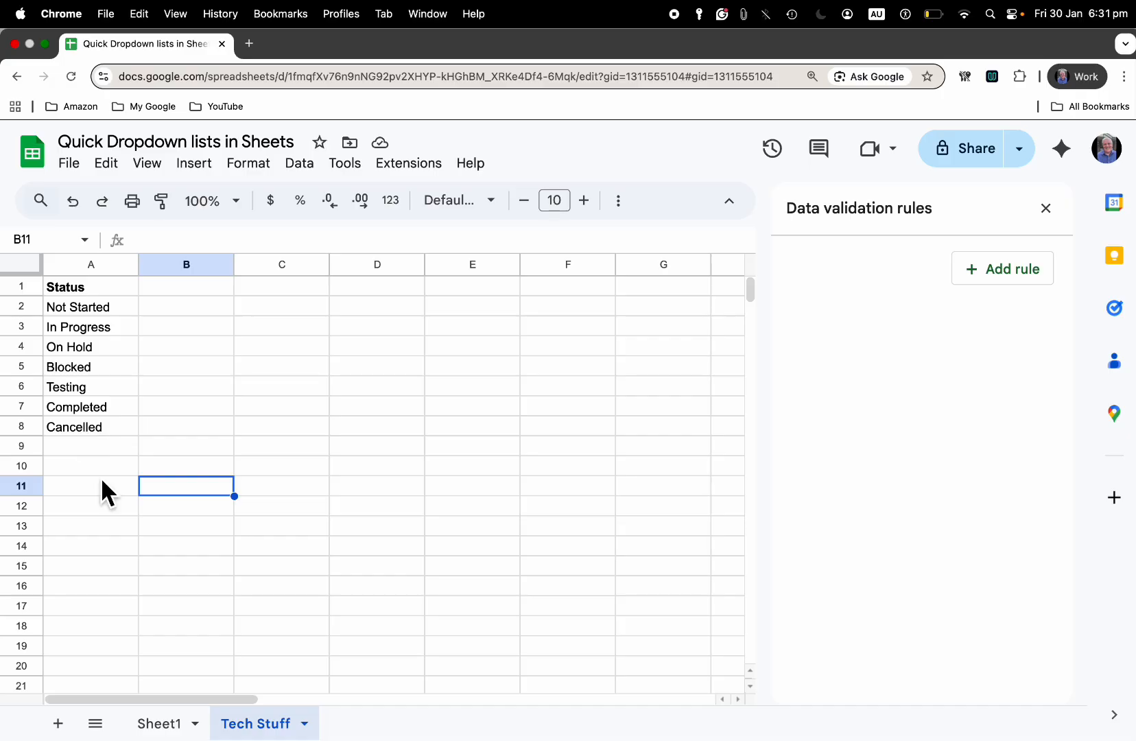
click(303, 724)
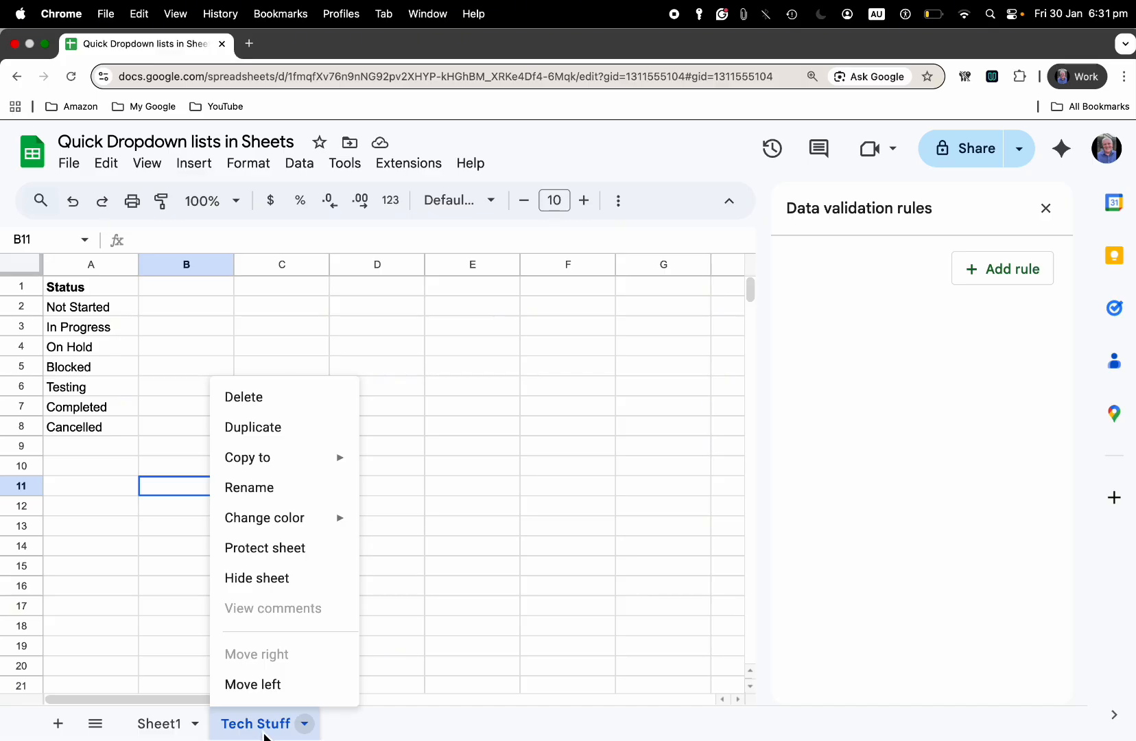
click(159, 726)
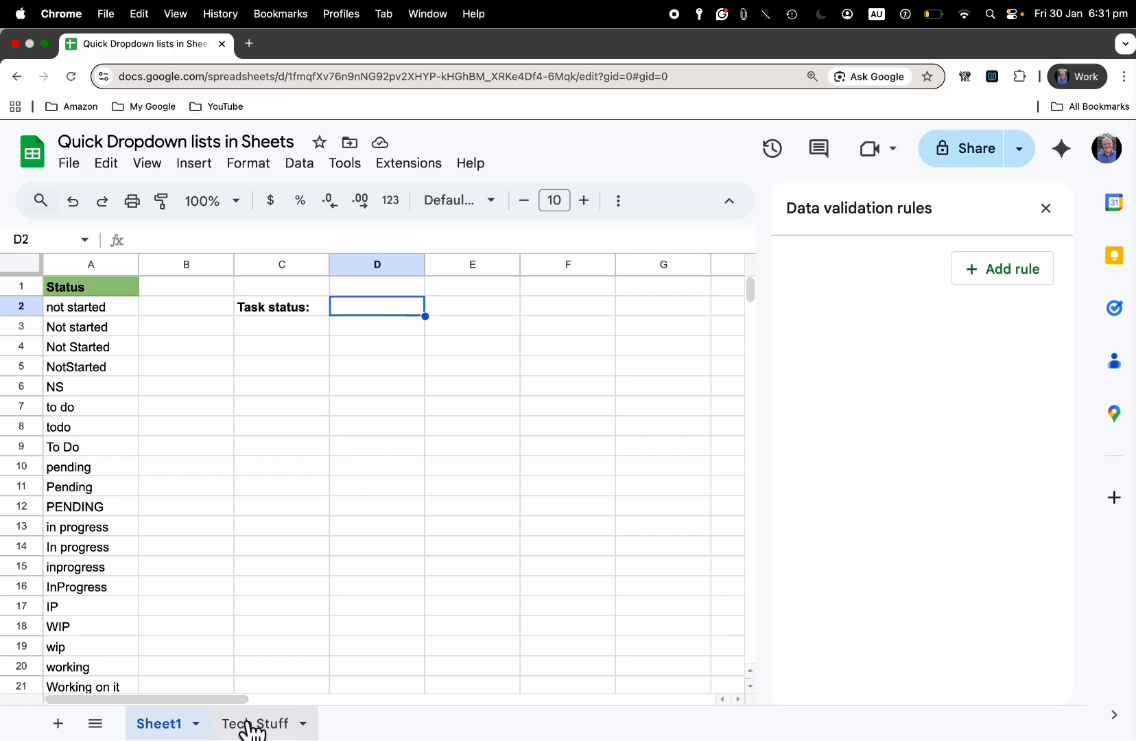
click(253, 724)
click(160, 728)
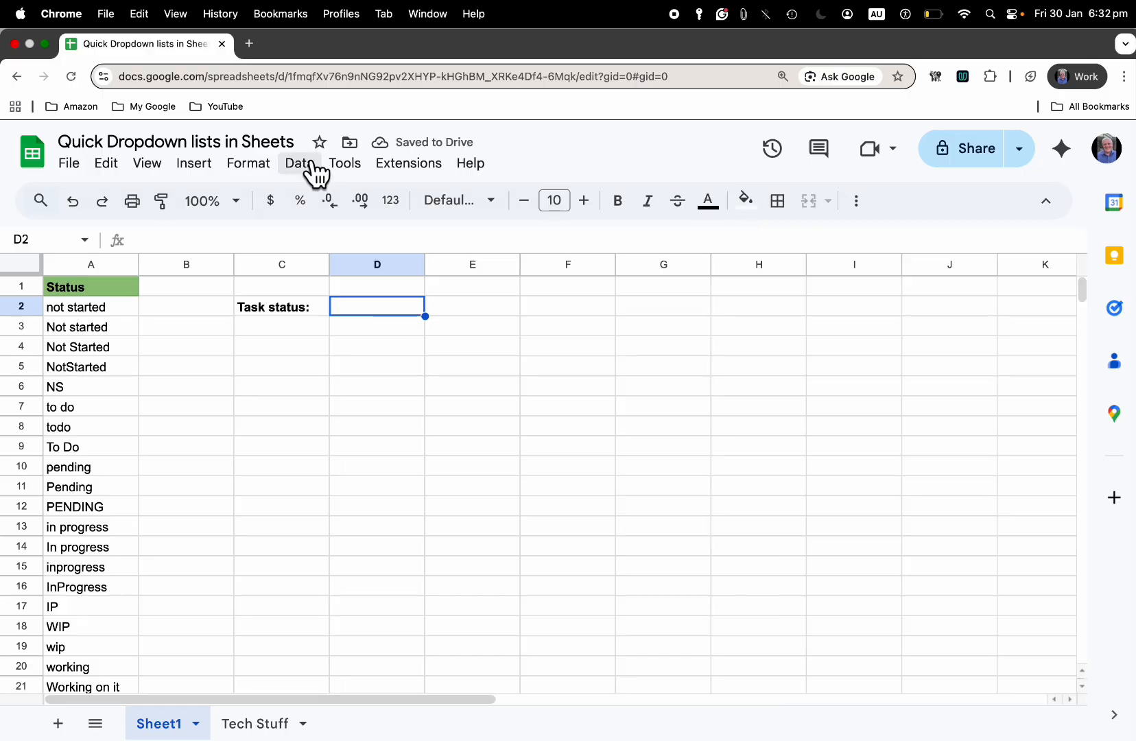
Add a new data validation rule for cell D2 on Sheet1
click(316, 173)
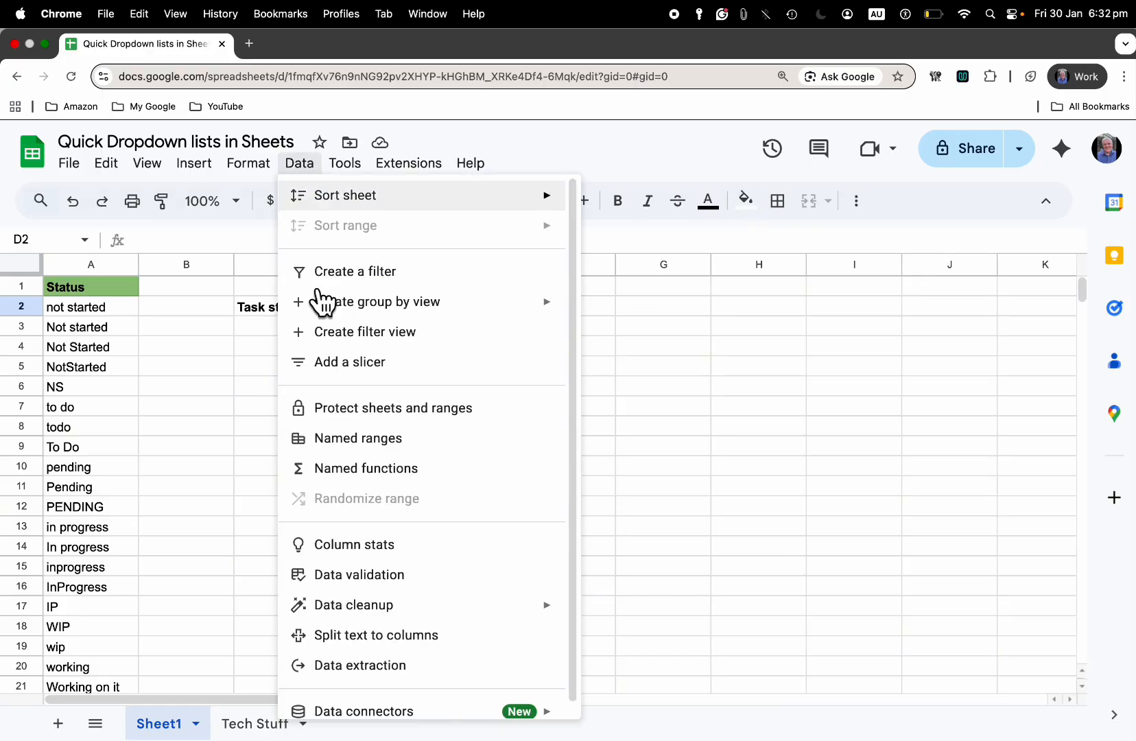
click(402, 583)
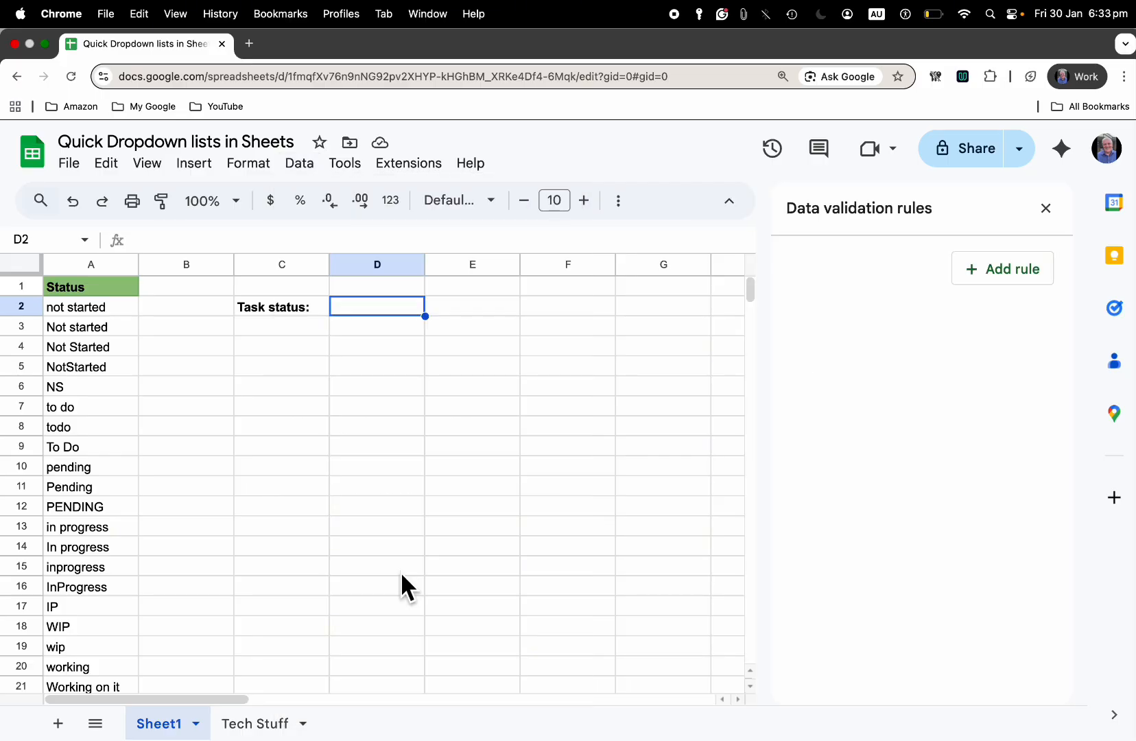
click(1016, 269)
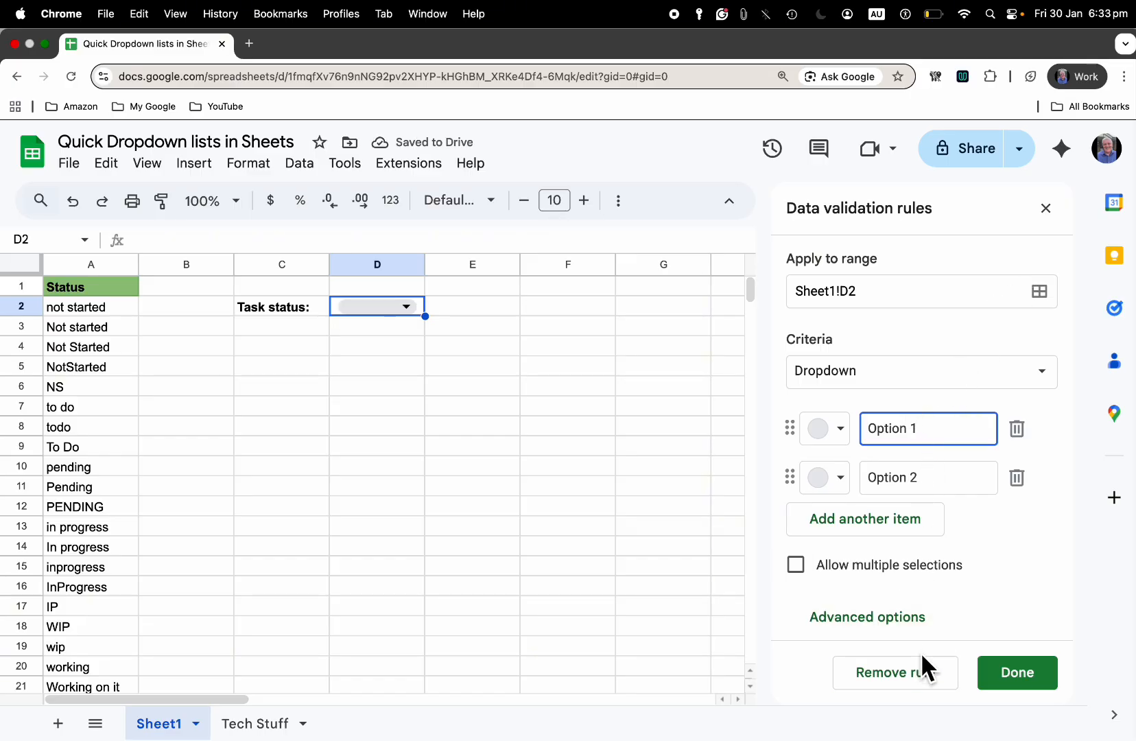
Preview the default dropdown options in D2 and glance at the Tech Stuff status list
click(414, 310)
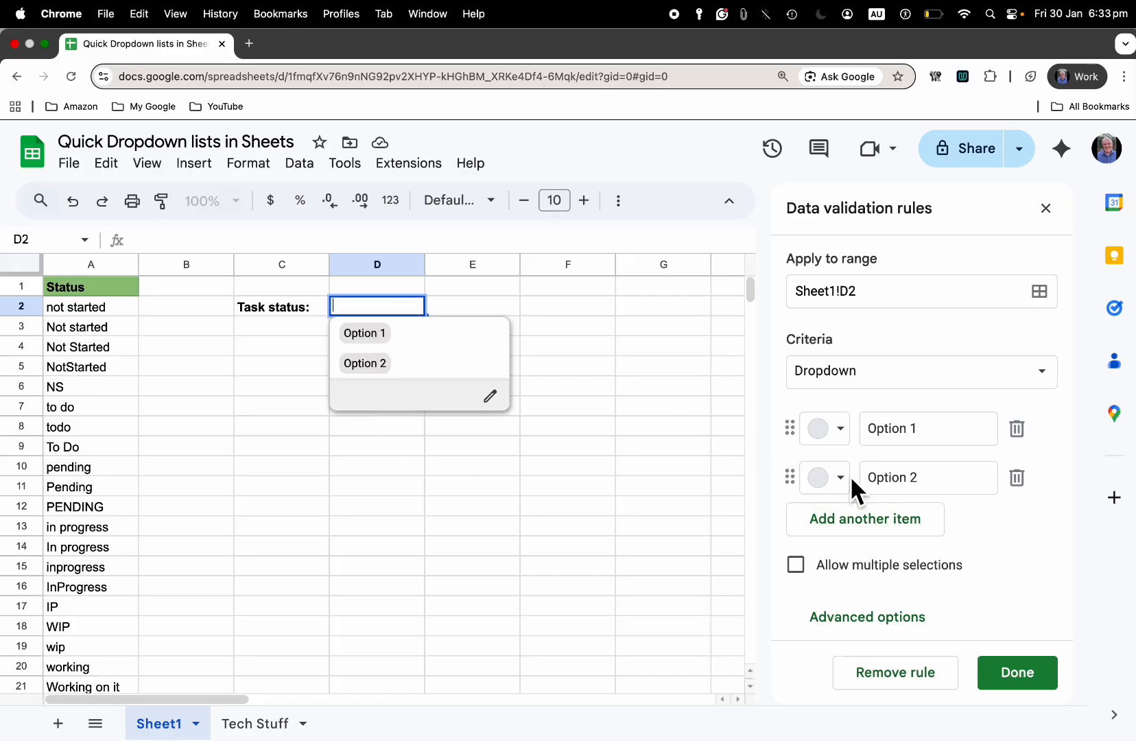
click(583, 375)
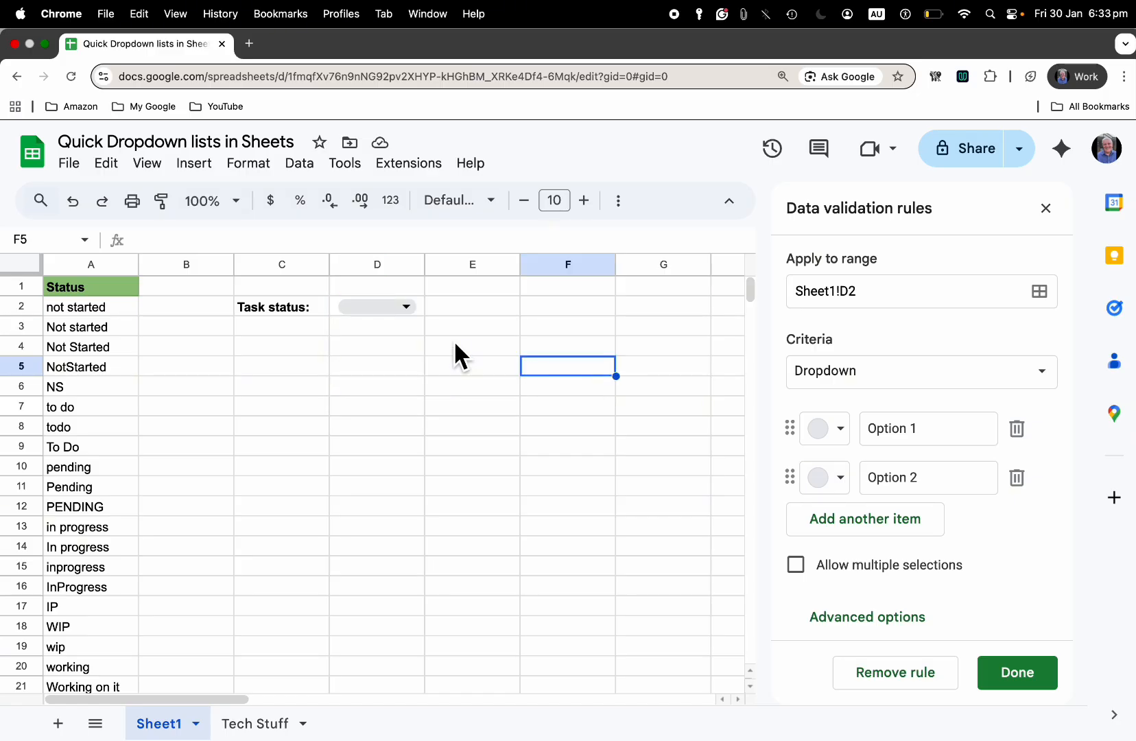
click(274, 730)
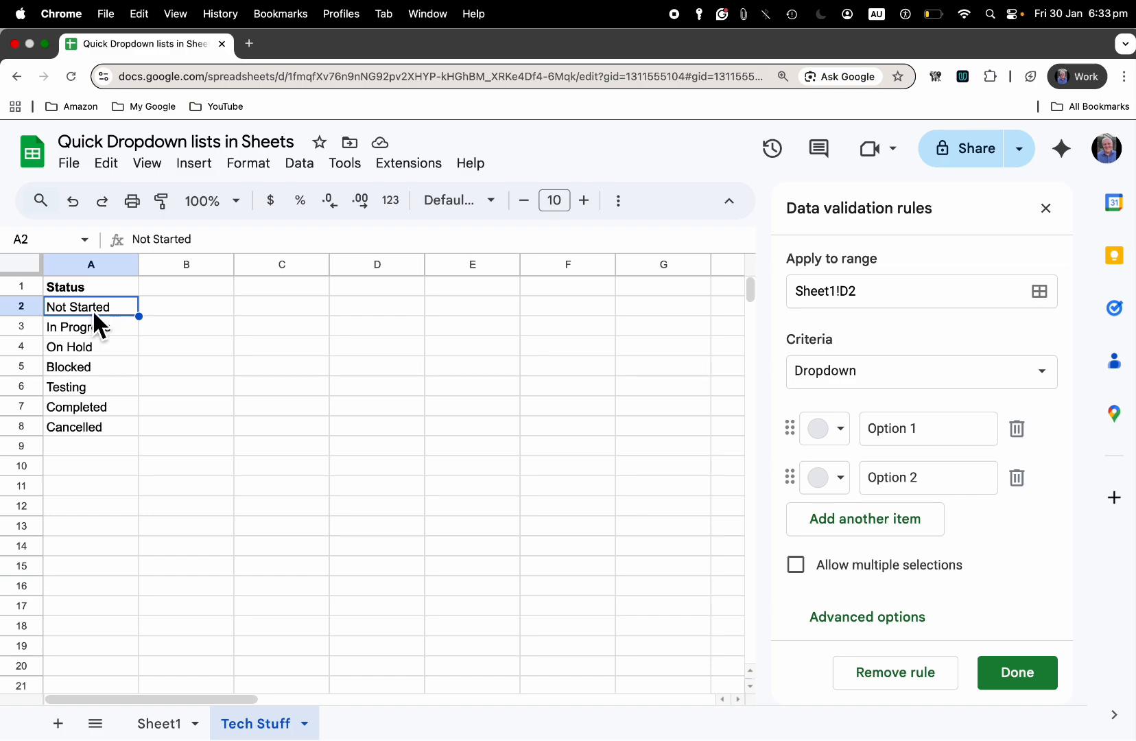
click(158, 726)
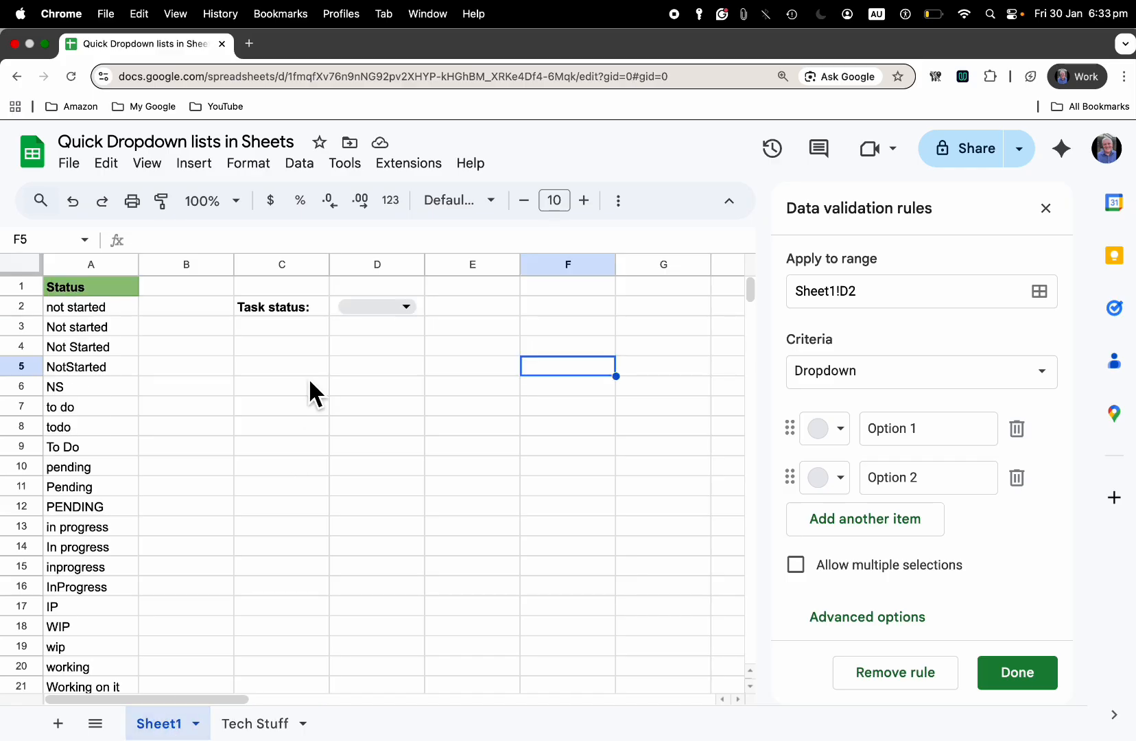
click(399, 308)
key(Escape)
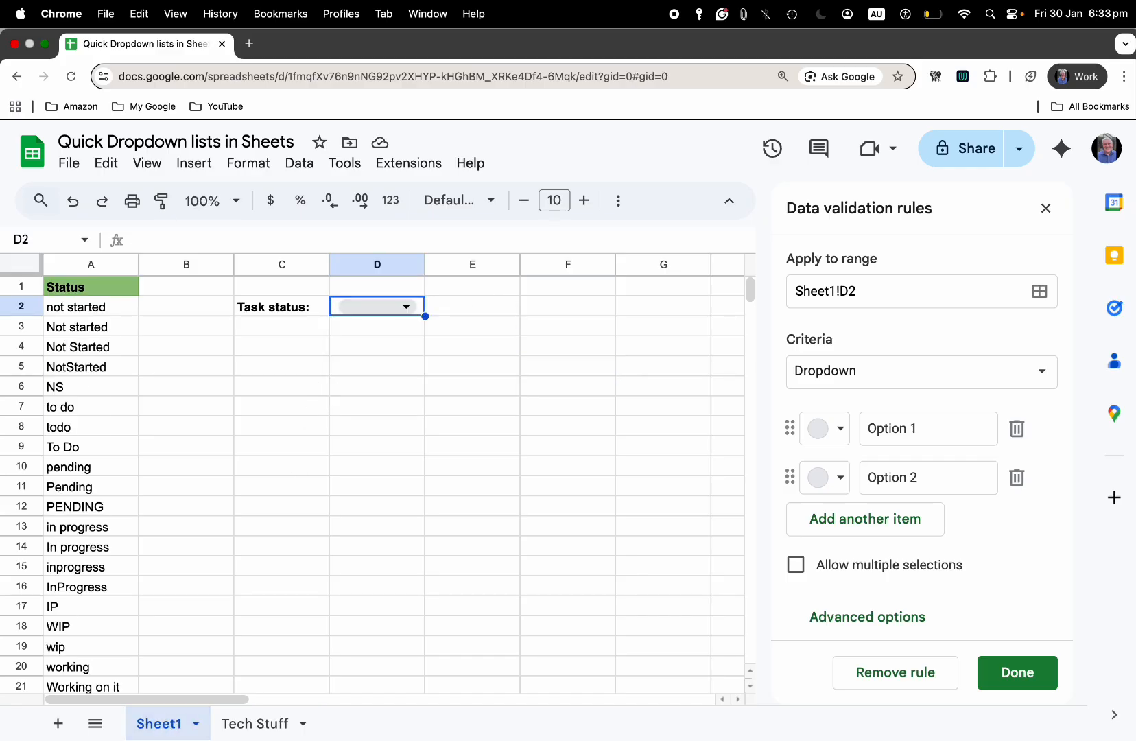
Change the rule's criteria to Dropdown (from a range)
click(1047, 385)
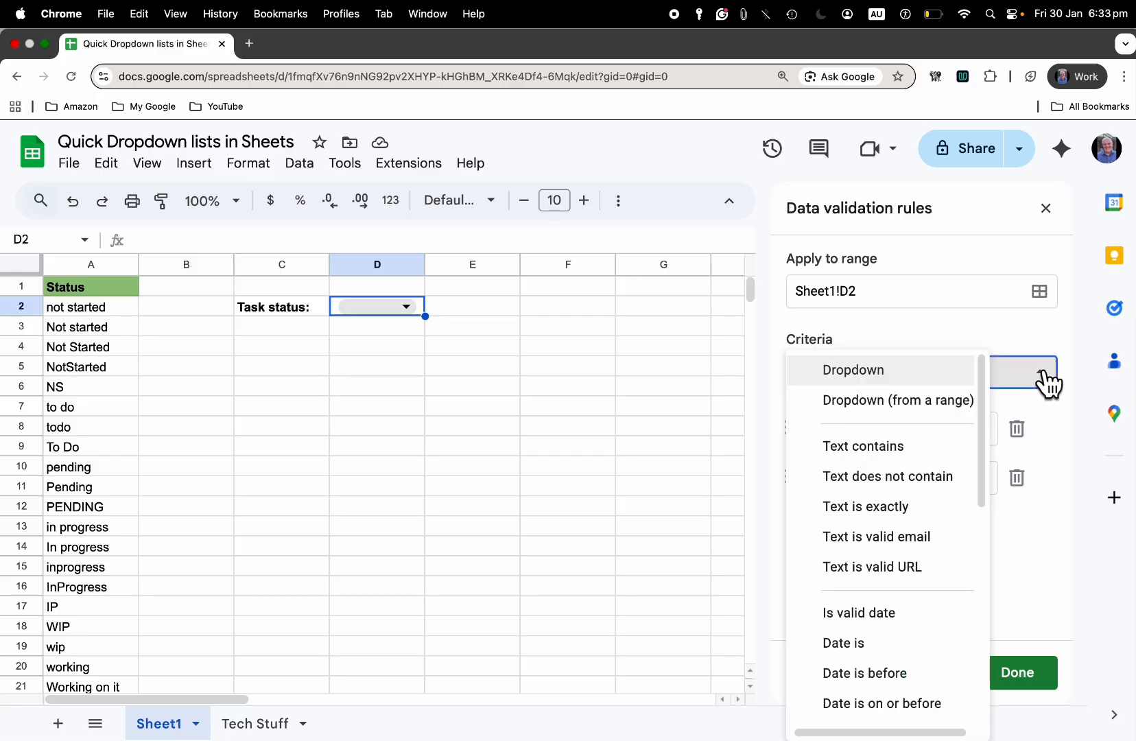
click(915, 404)
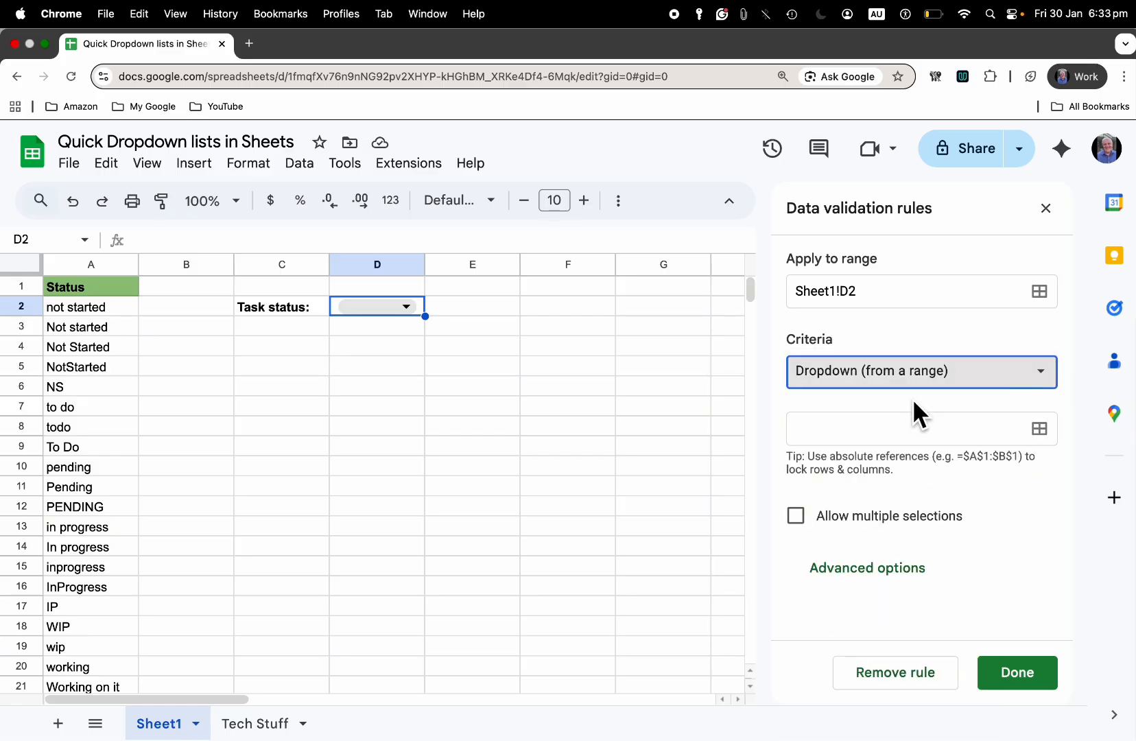
click(939, 441)
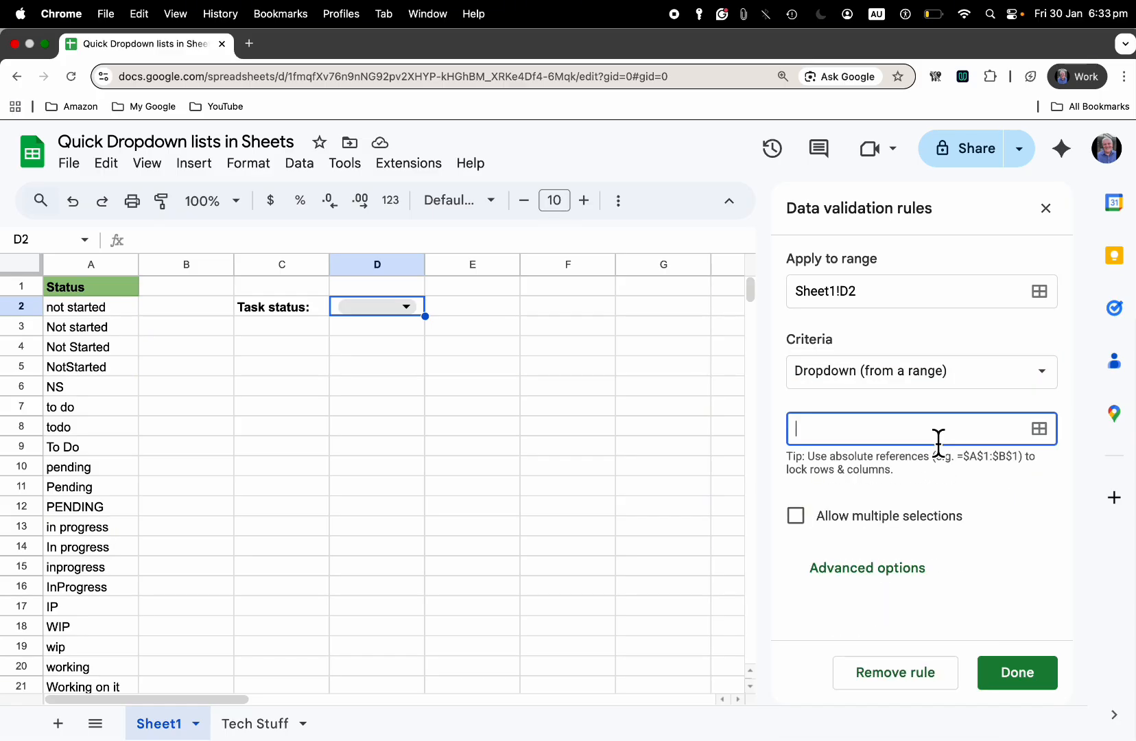
Set the dropdown source to 'Tech Stuff'!A2:A8 by selecting the status cells, and save the rule
click(1040, 429)
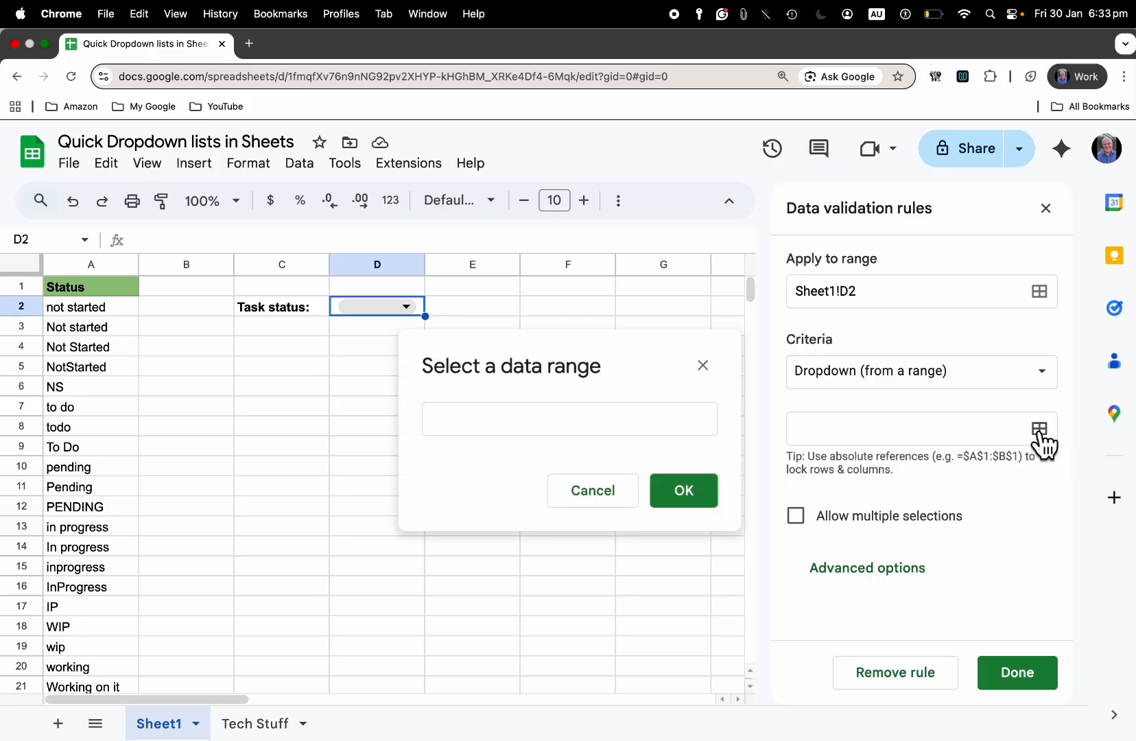
click(598, 433)
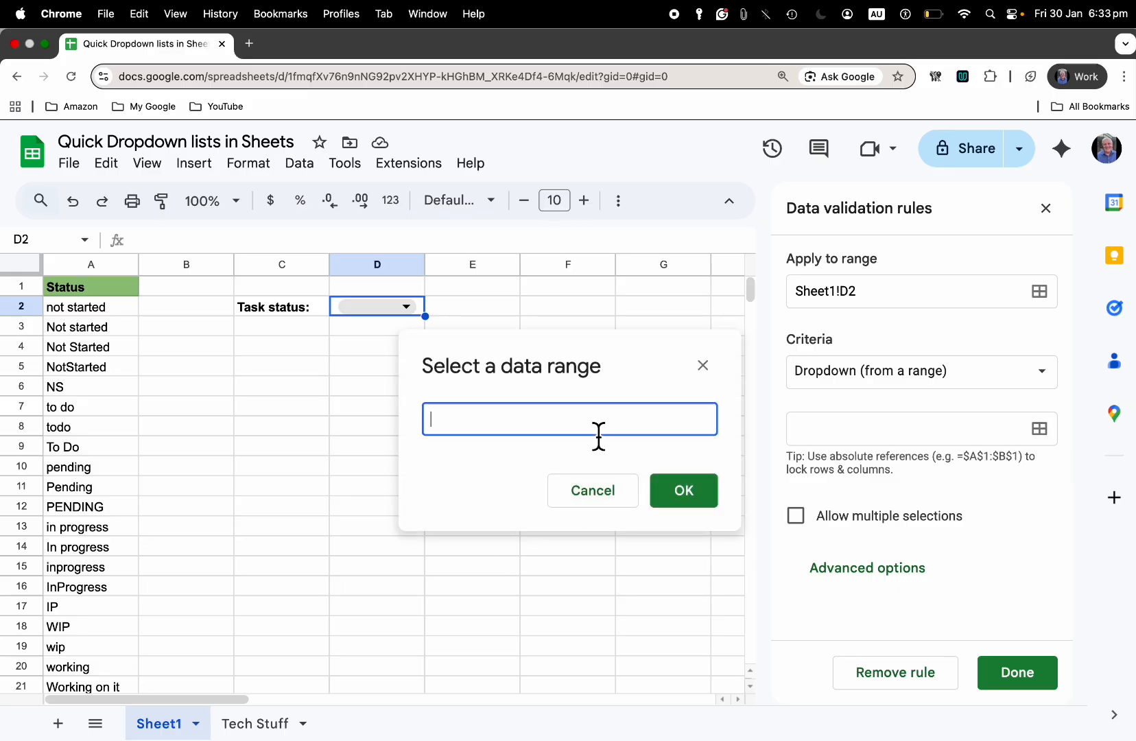
click(260, 725)
drag(86, 306, 101, 426)
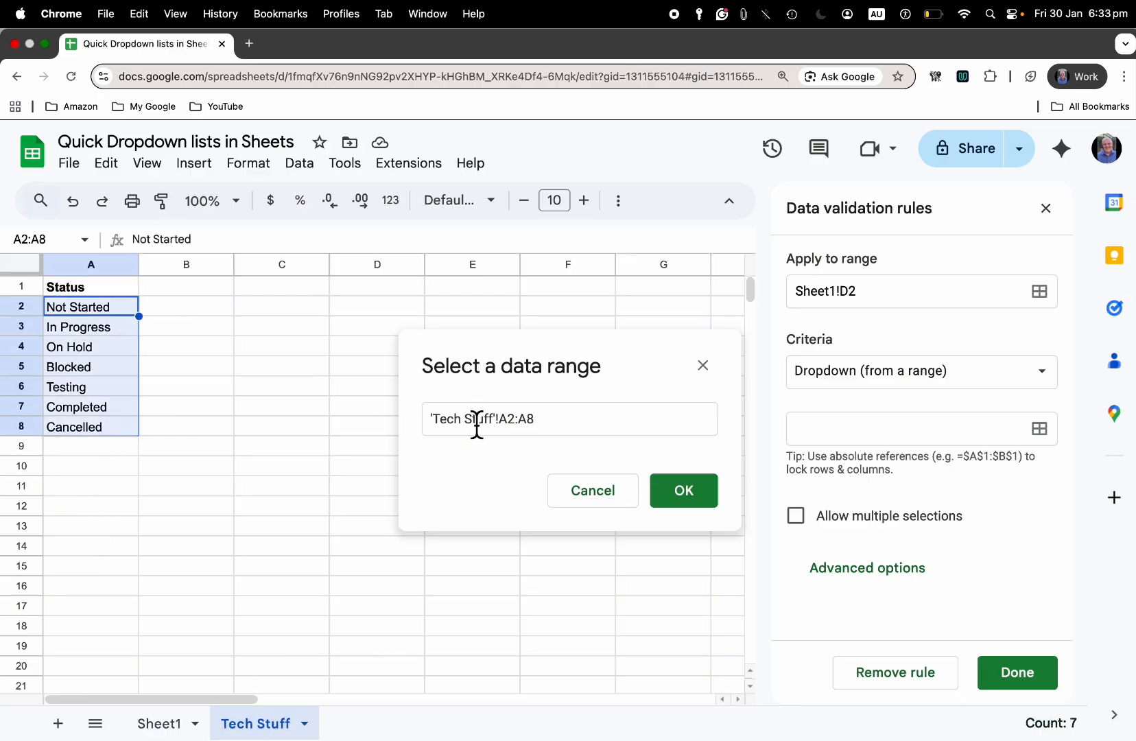
click(688, 495)
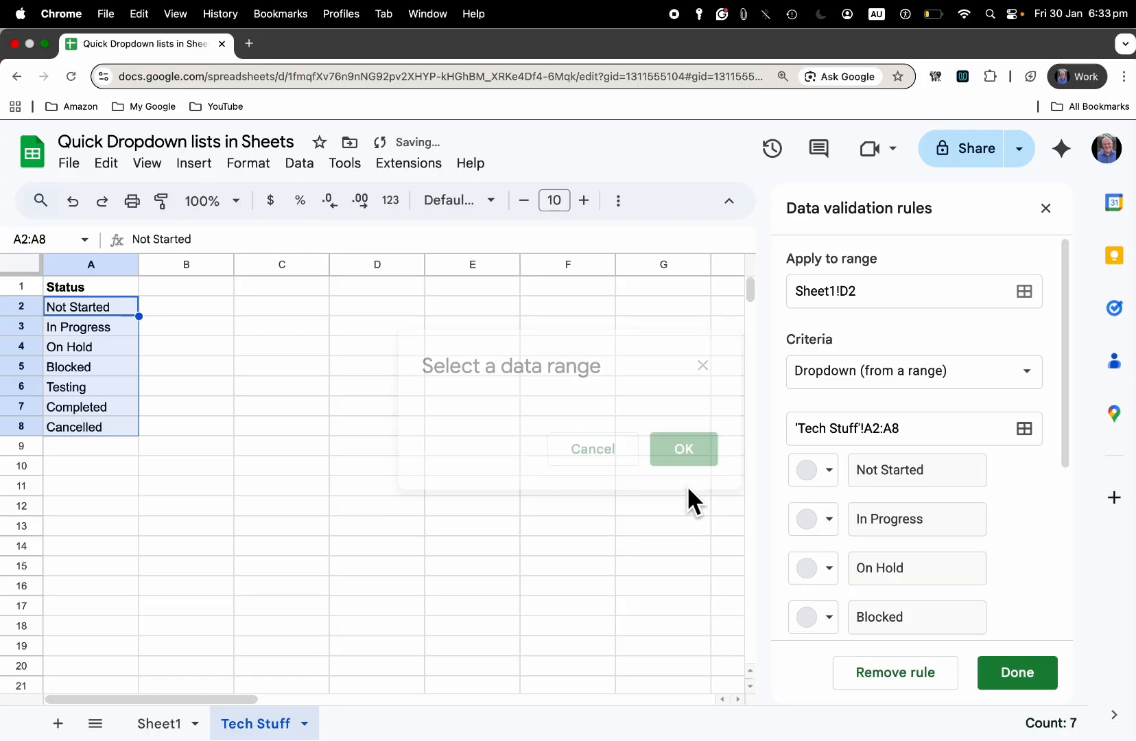
click(1023, 676)
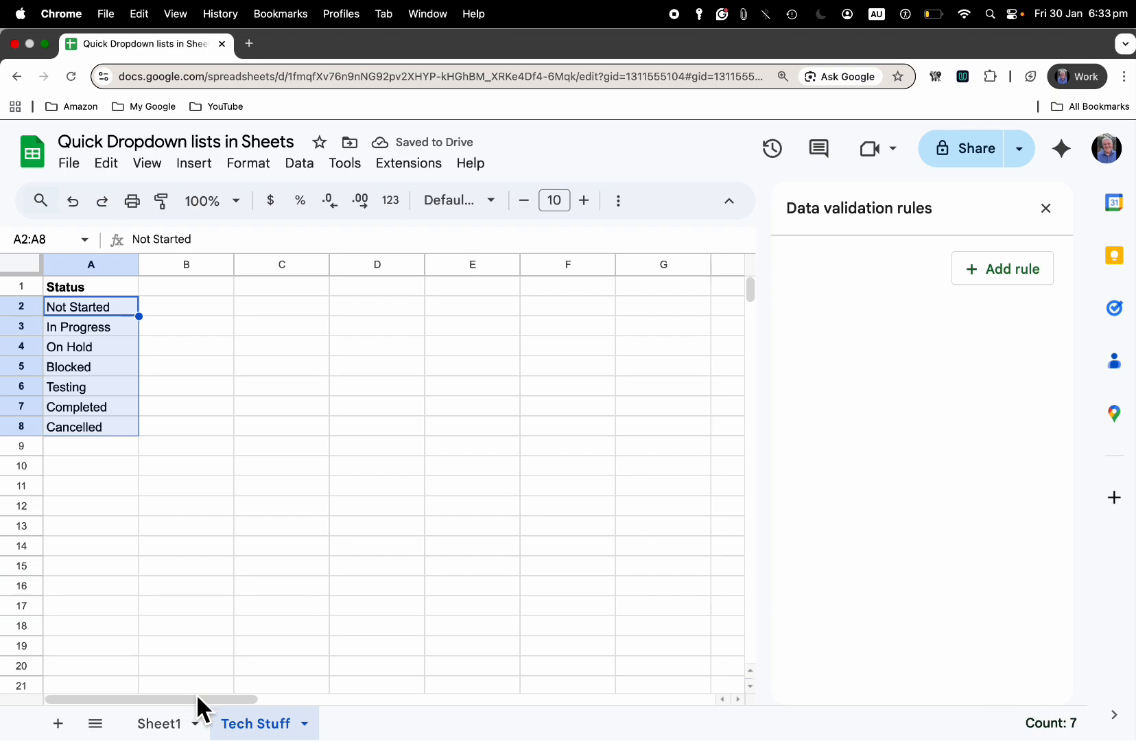
Choose In Progress from the D2 dropdown on Sheet1 and auto-fit column D's width
click(168, 726)
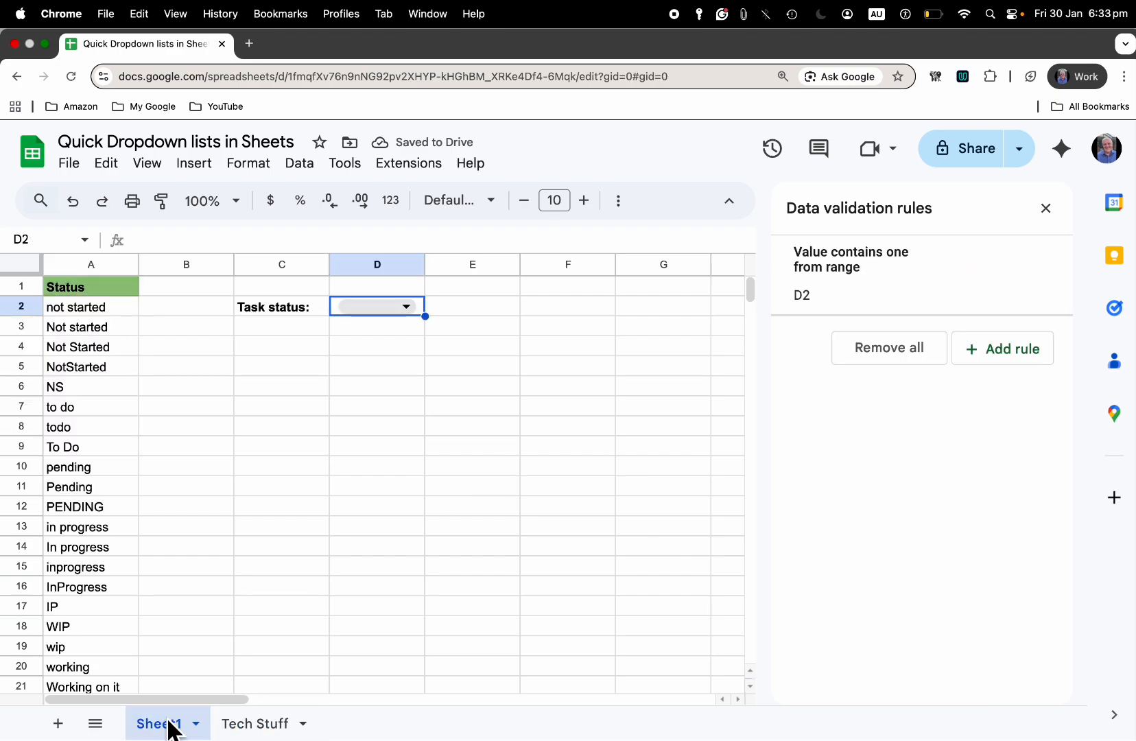
click(406, 306)
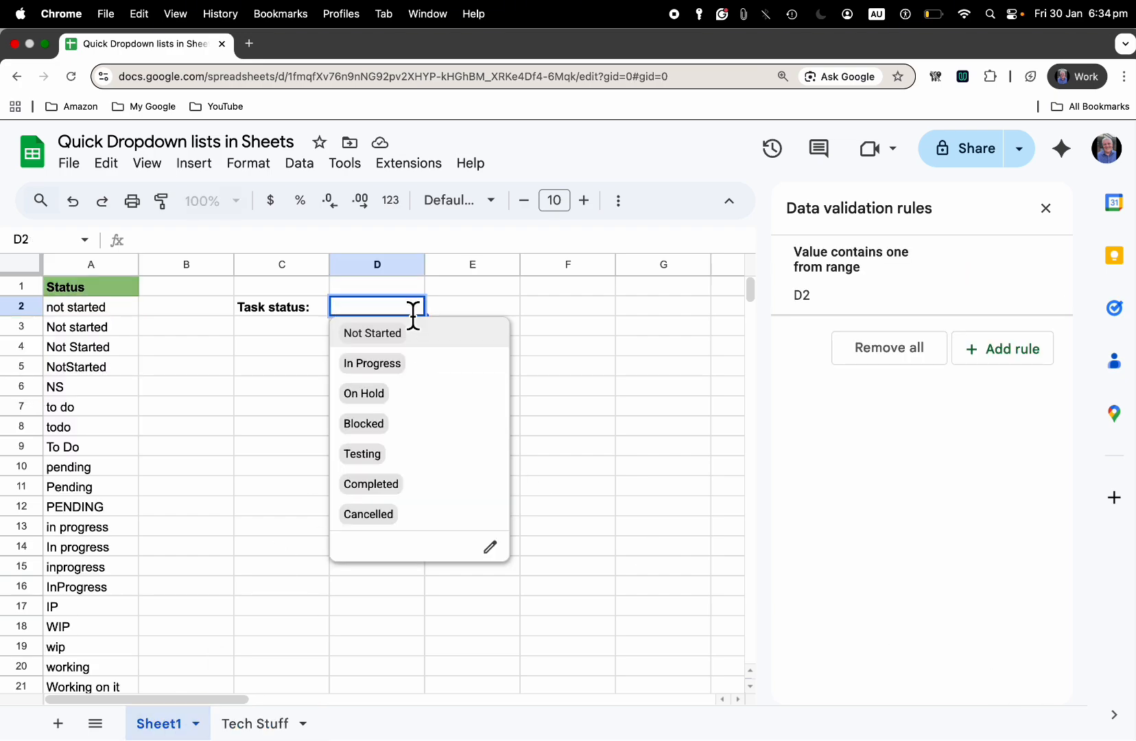
click(388, 363)
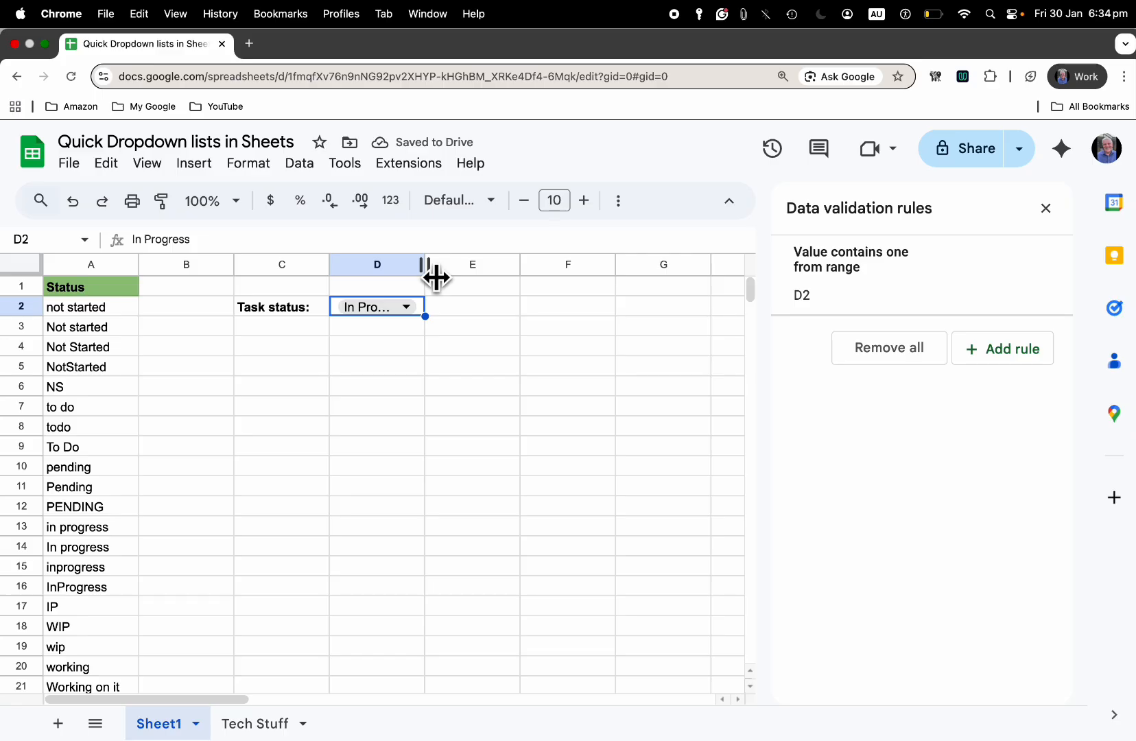
double_click(435, 277)
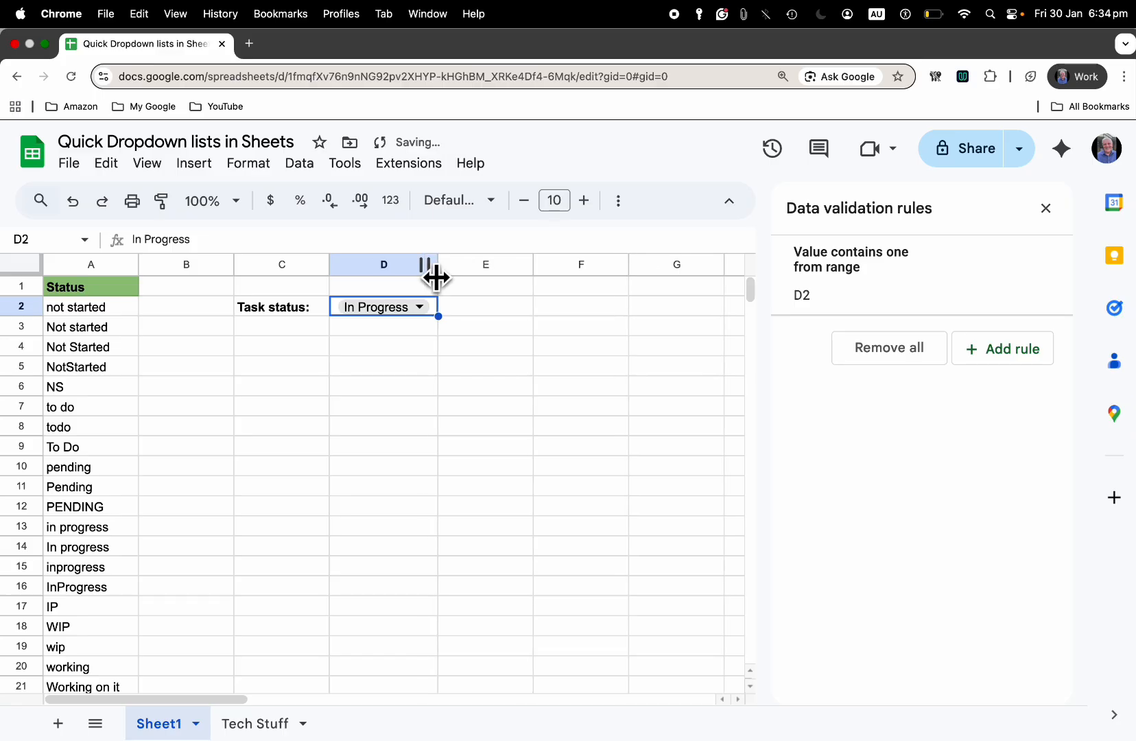
Change D2's status to On Hold and then to Completed using the dropdown
click(425, 312)
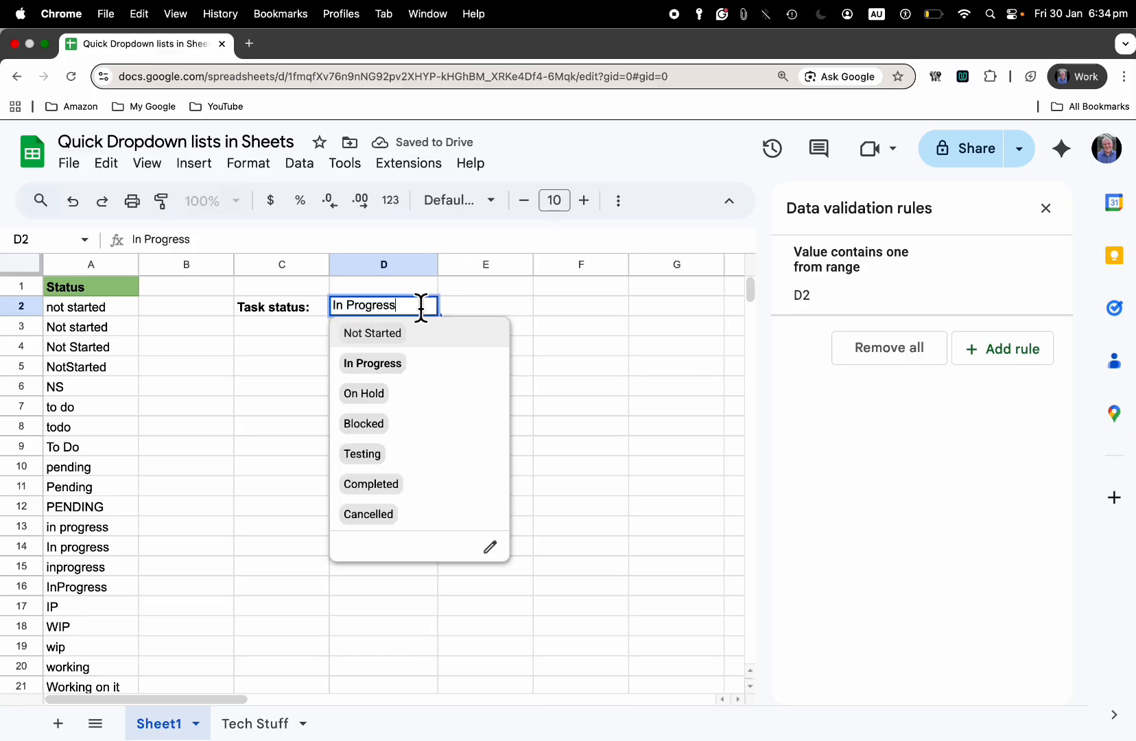
click(377, 395)
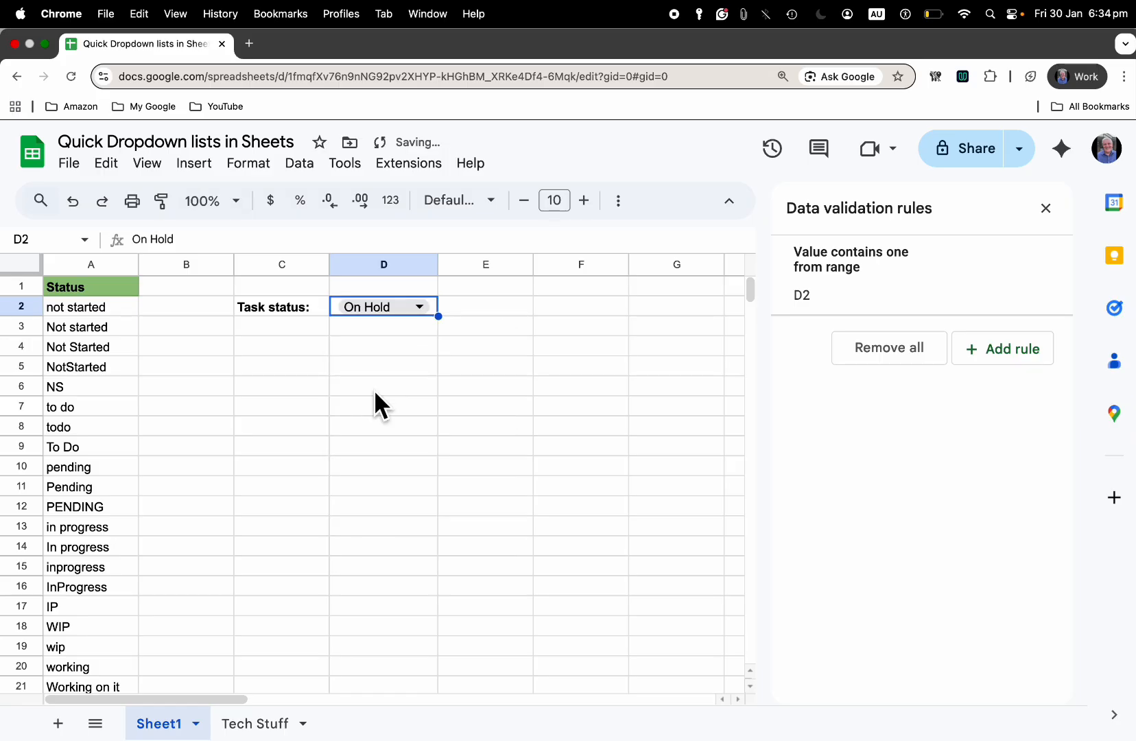
click(423, 313)
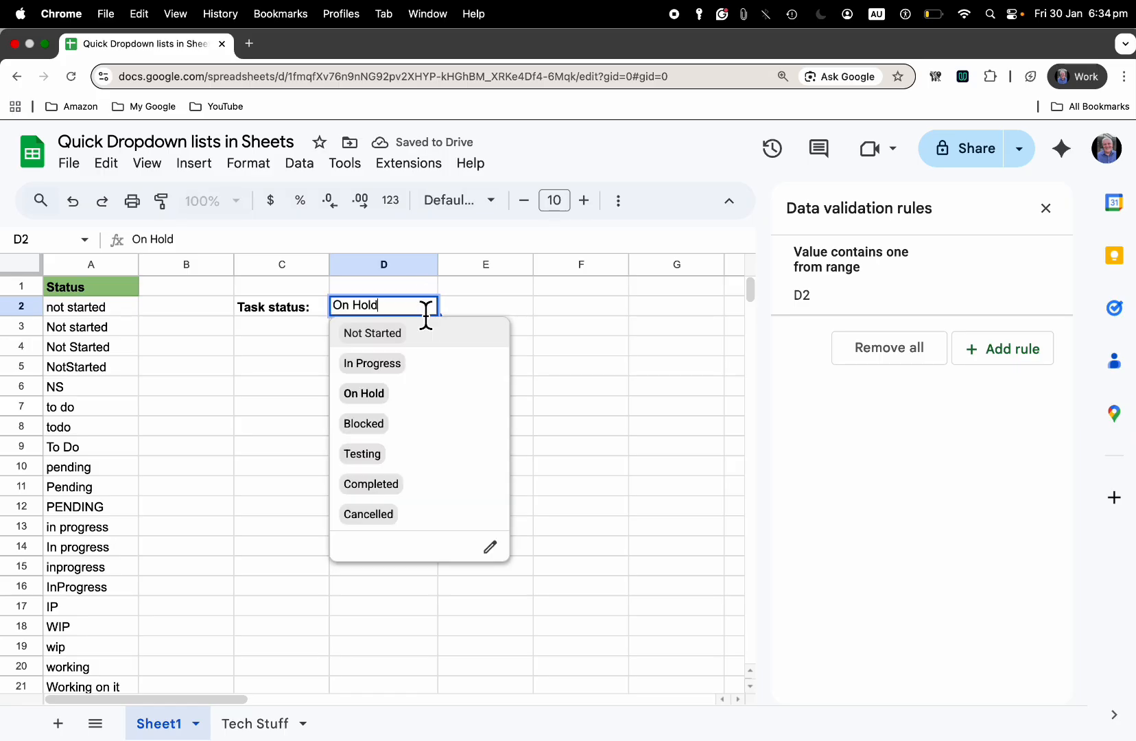
click(371, 483)
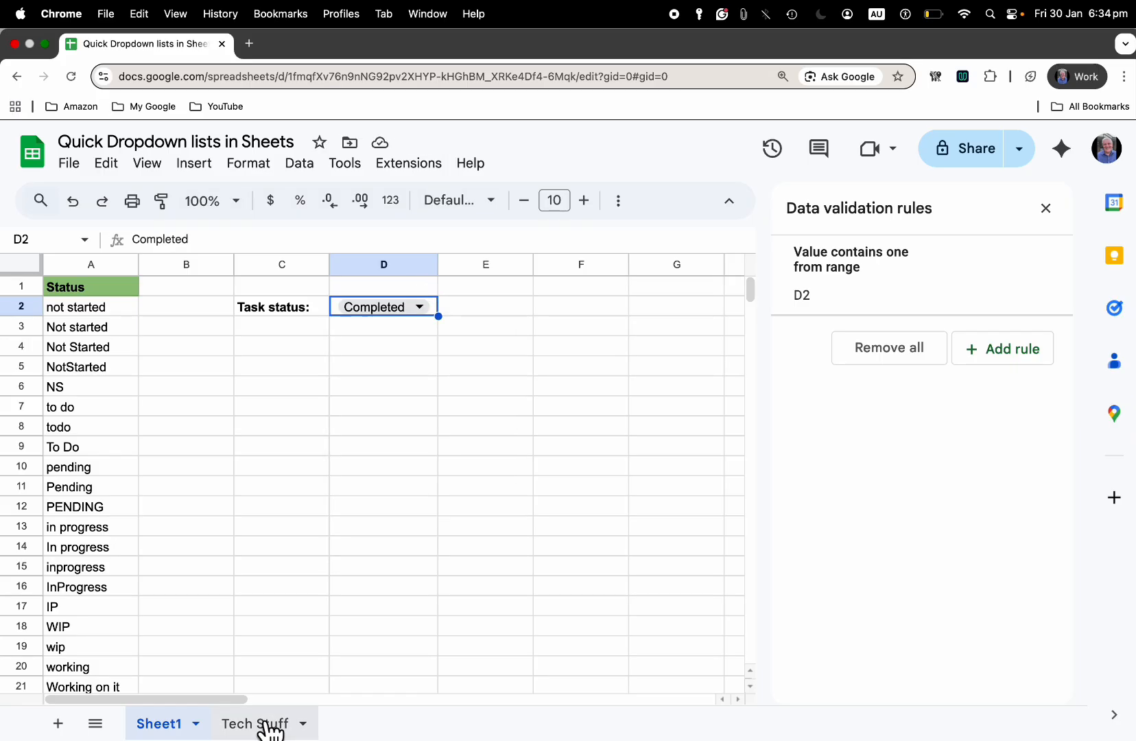
Compare the Tech Stuff status list with the D2 dropdown on Sheet1
click(271, 727)
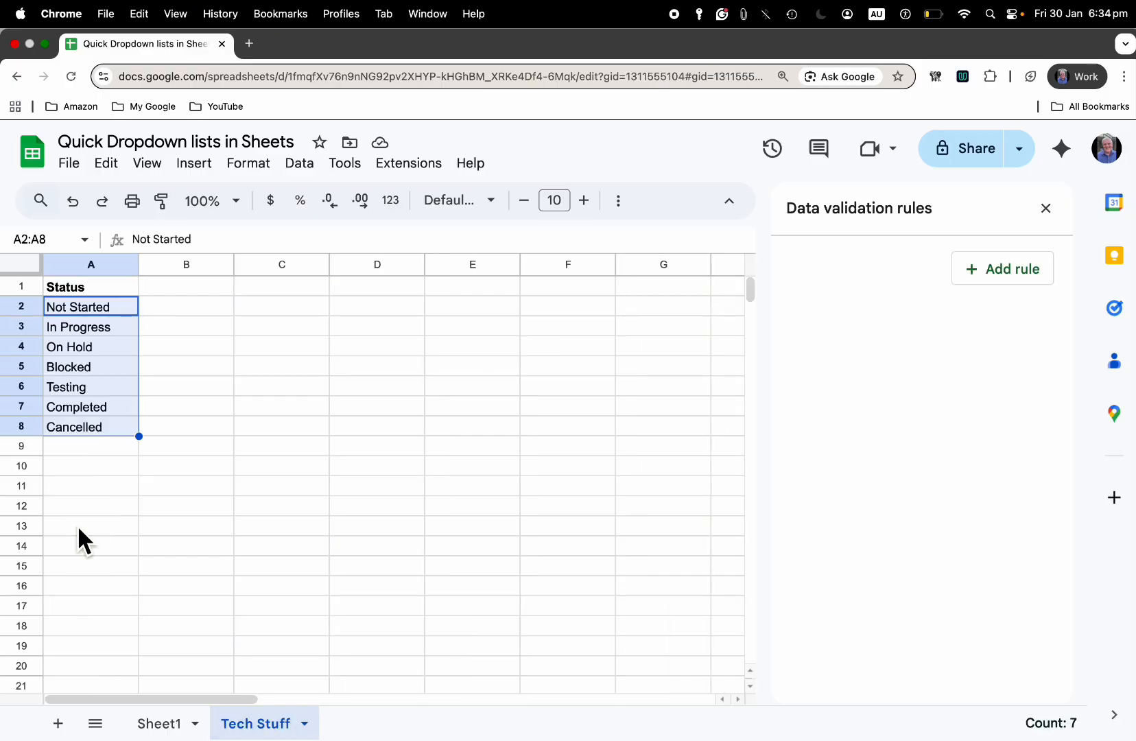
click(163, 726)
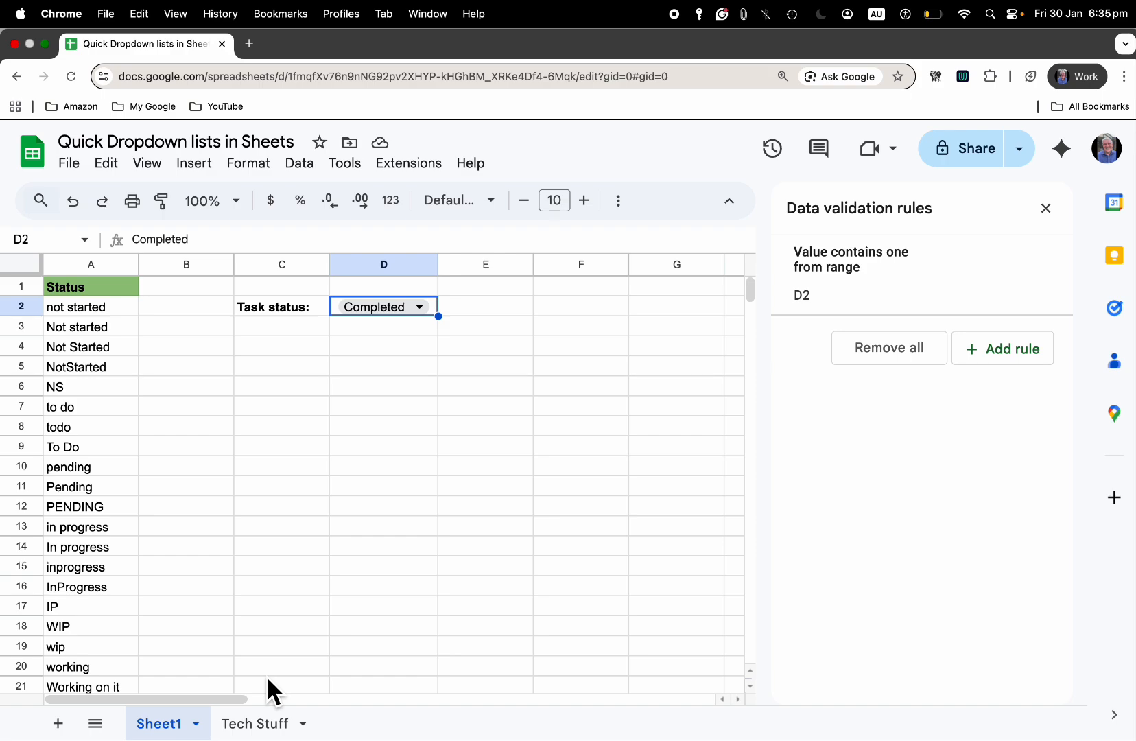
click(264, 724)
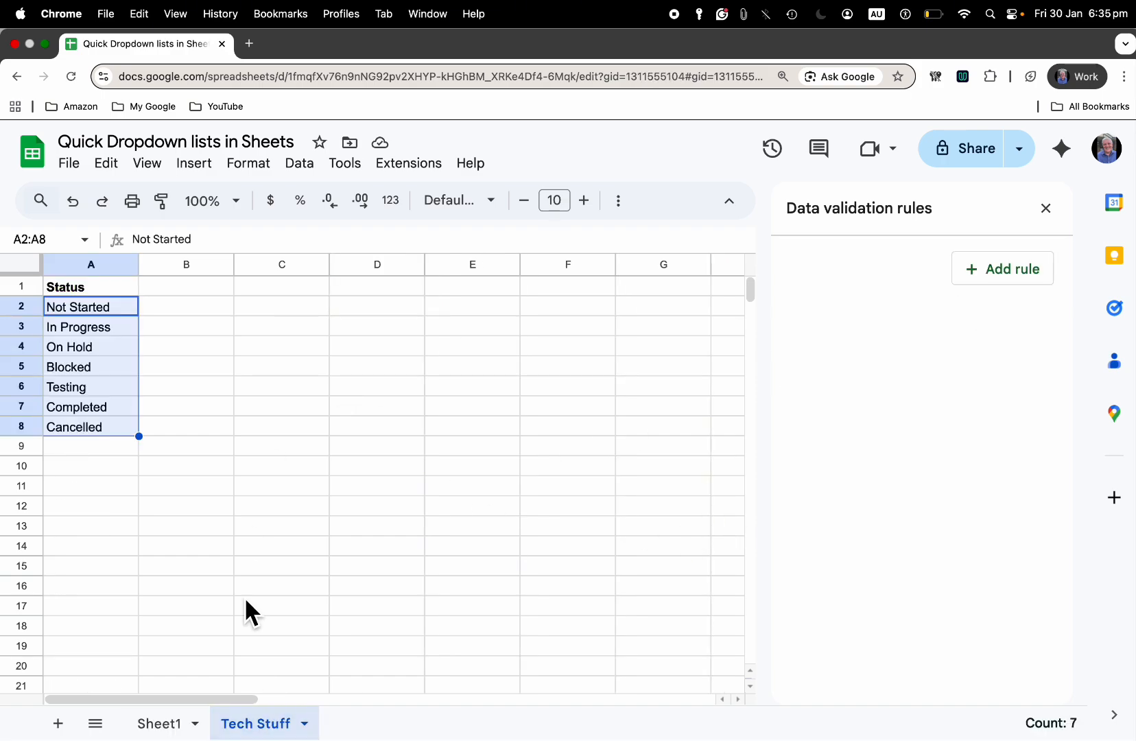
click(173, 724)
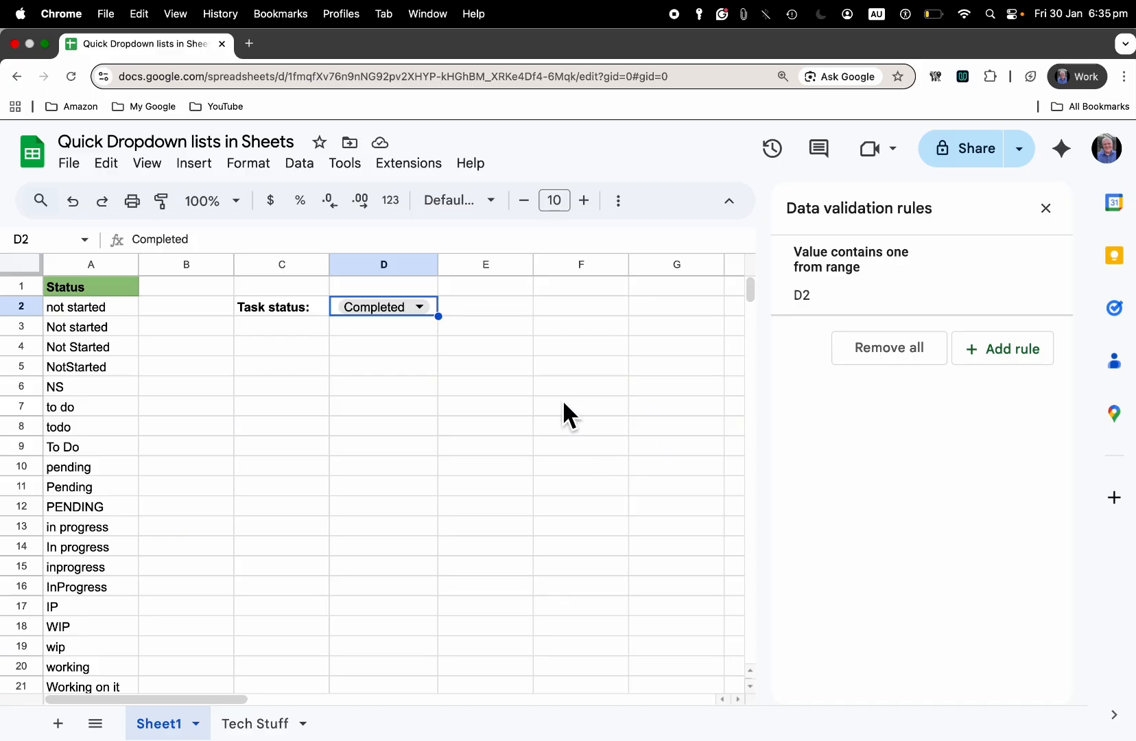
Open the D2 dropdown's validation rule for editing and set Not Started's chip colour to light green
click(406, 309)
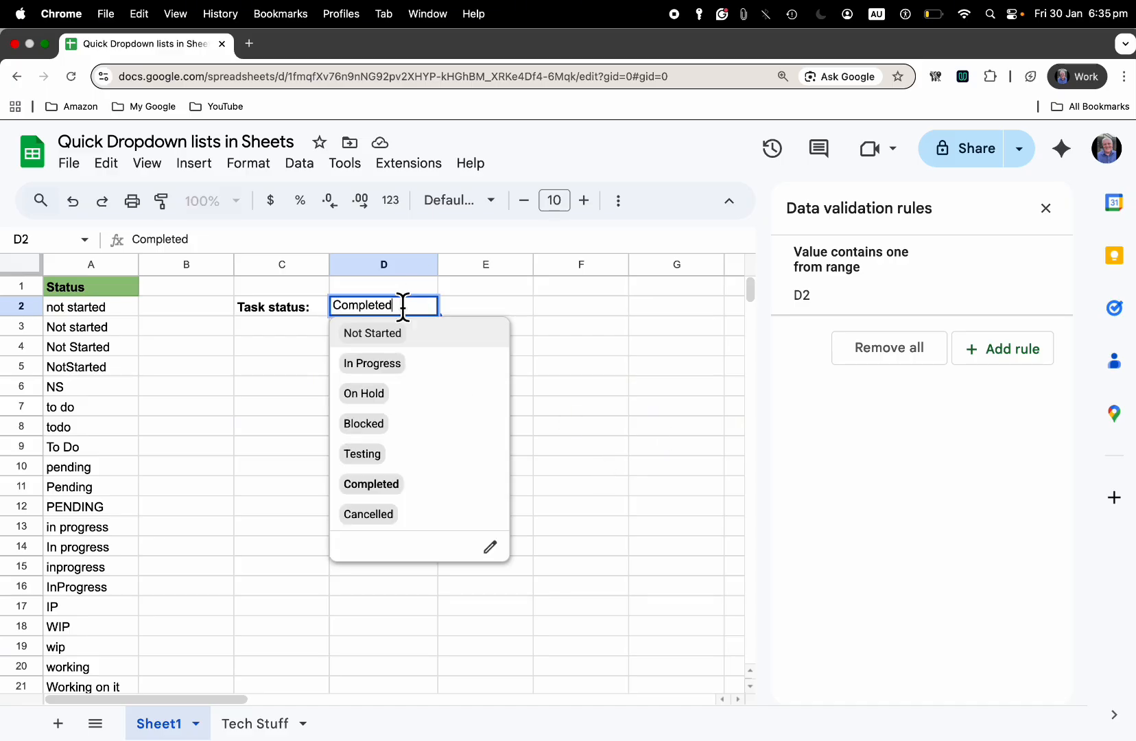
click(490, 547)
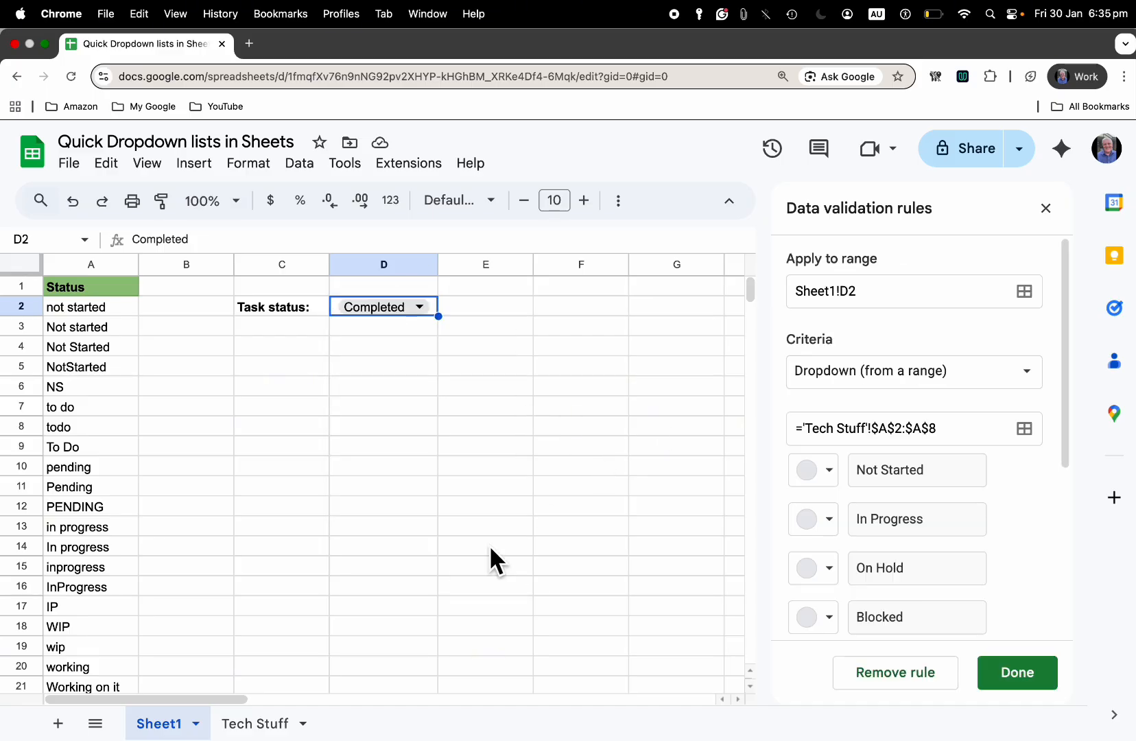
click(832, 472)
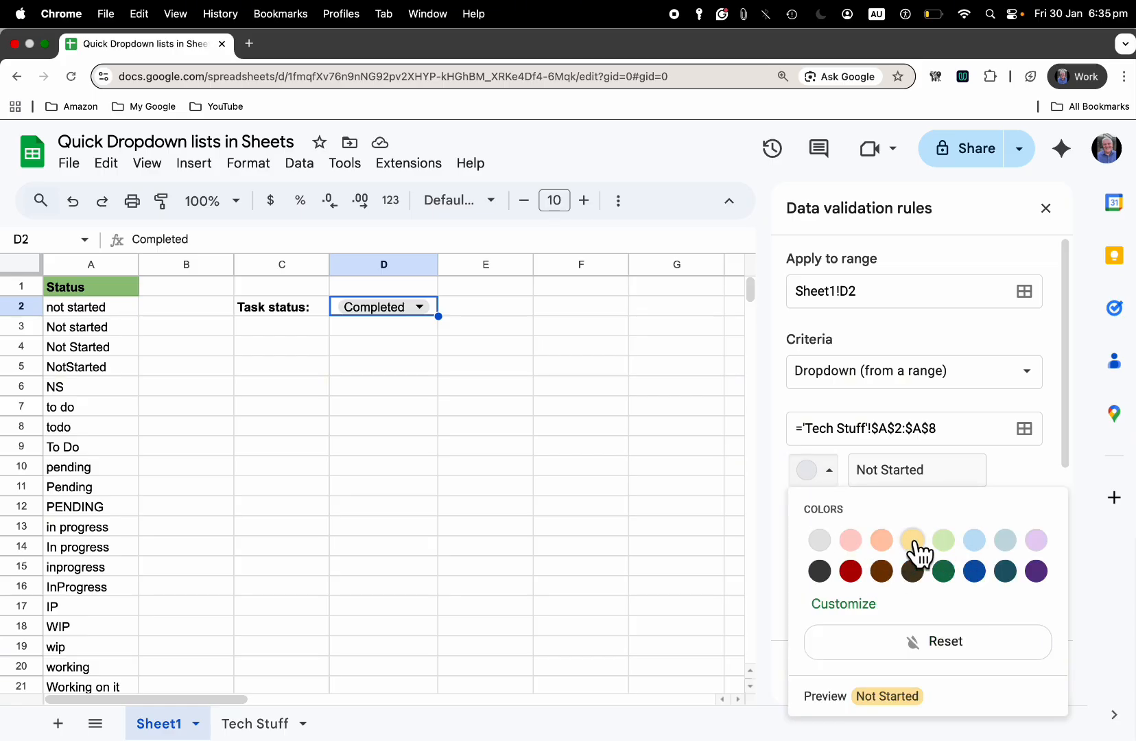
click(945, 542)
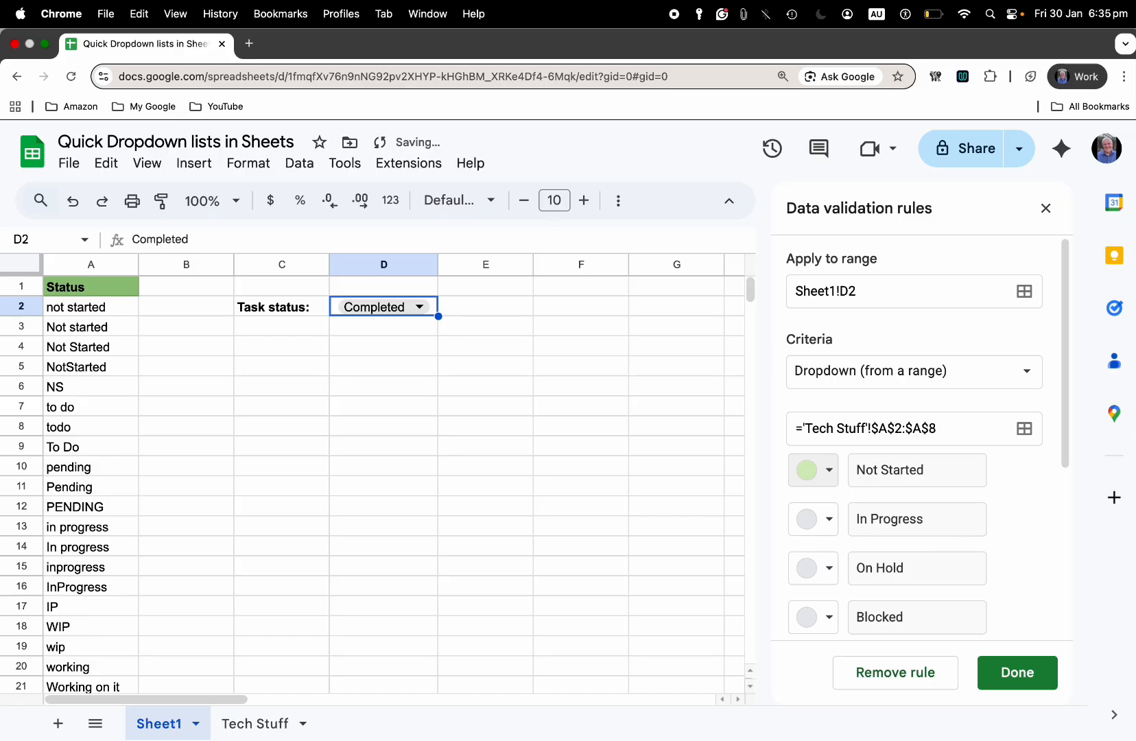
Set the In Progress chip colour to dark green and the Completed chip colour to dark red
click(831, 524)
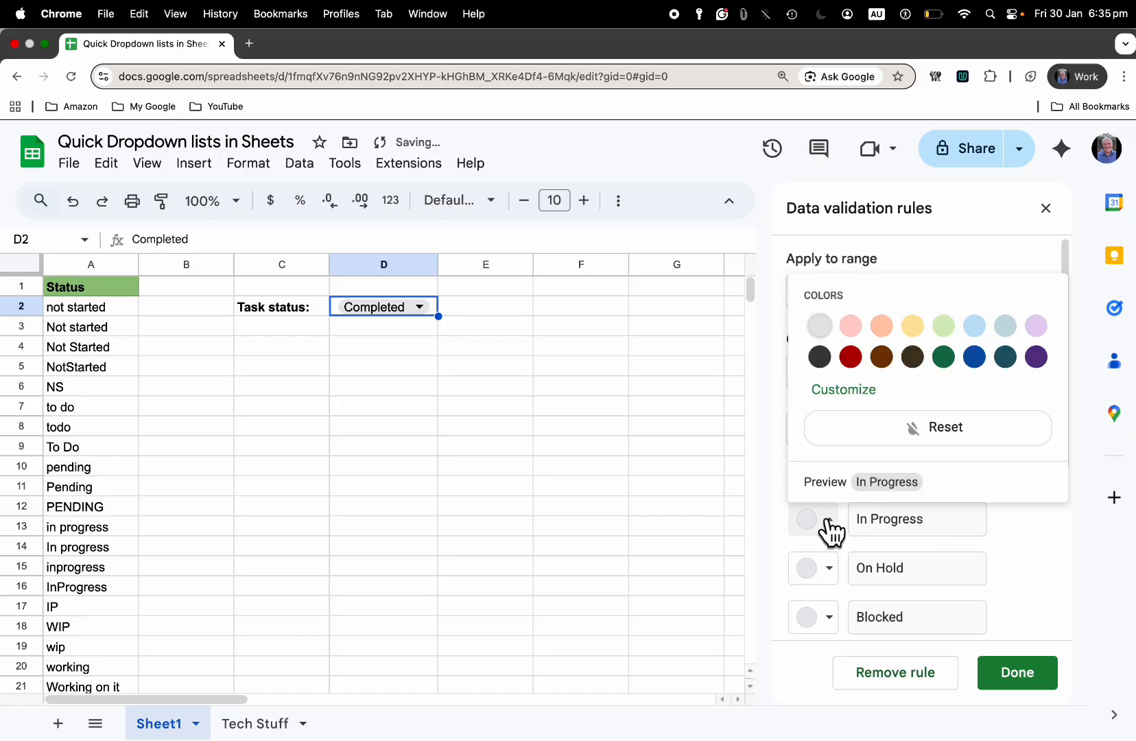
click(944, 358)
scroll(885, 570, down, 2)
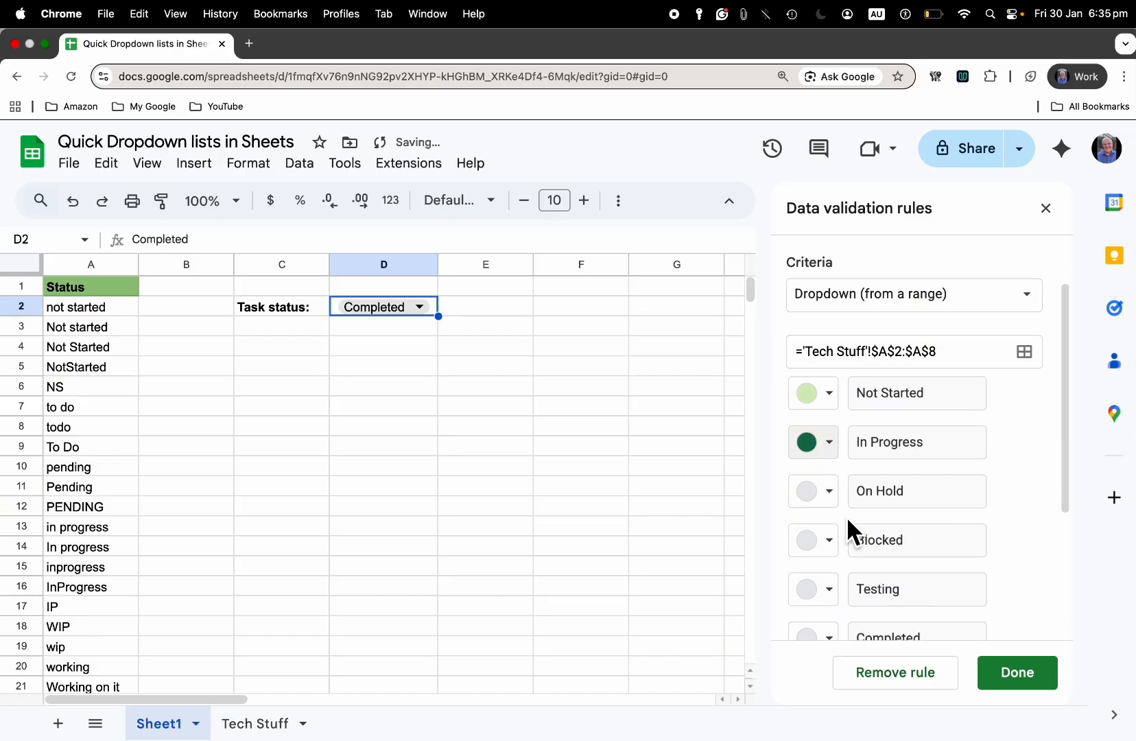
scroll(866, 535, down, 2)
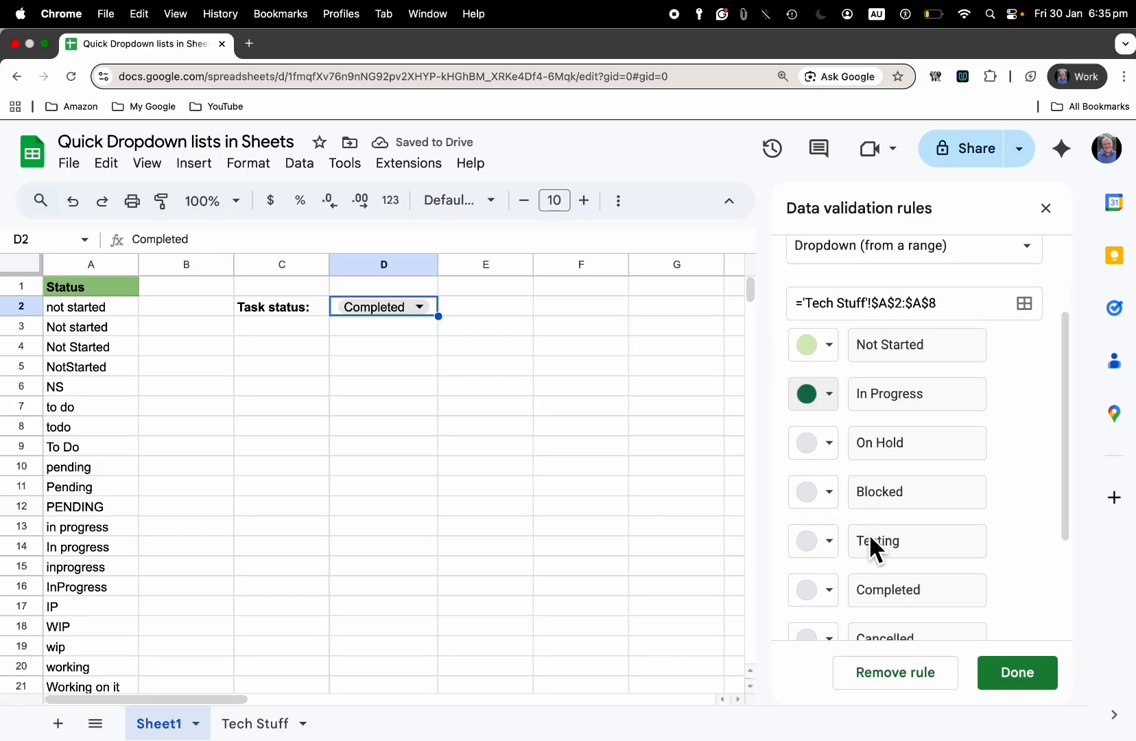
click(832, 577)
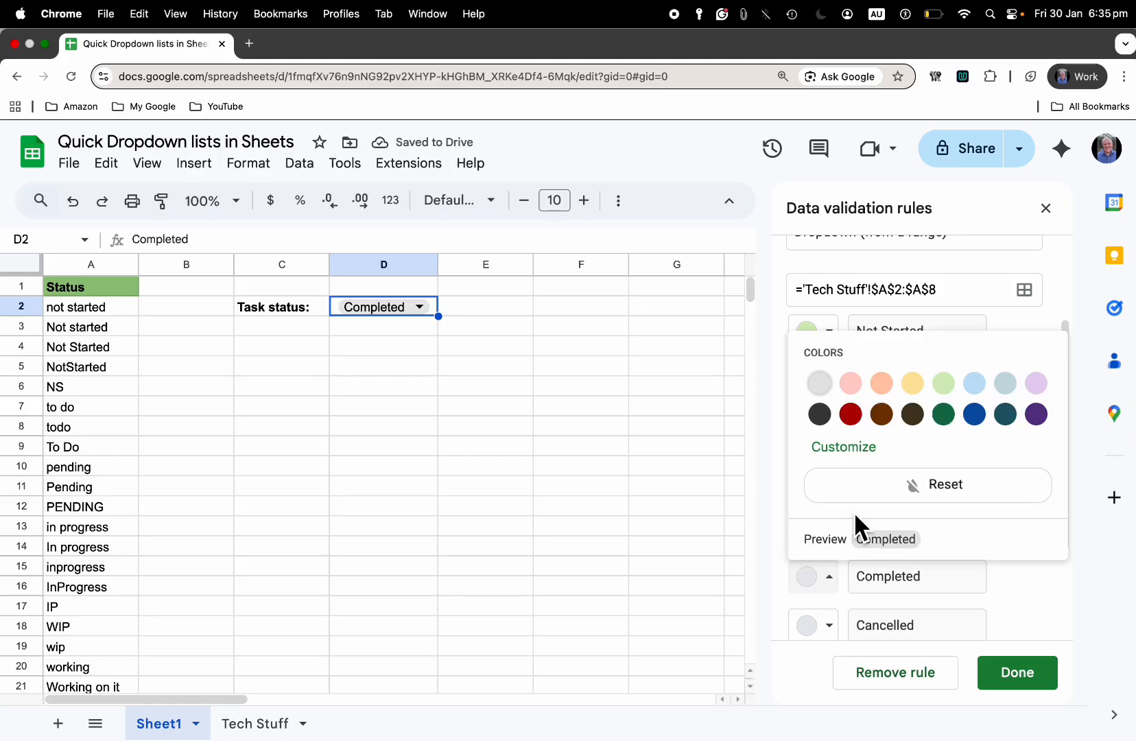
click(857, 422)
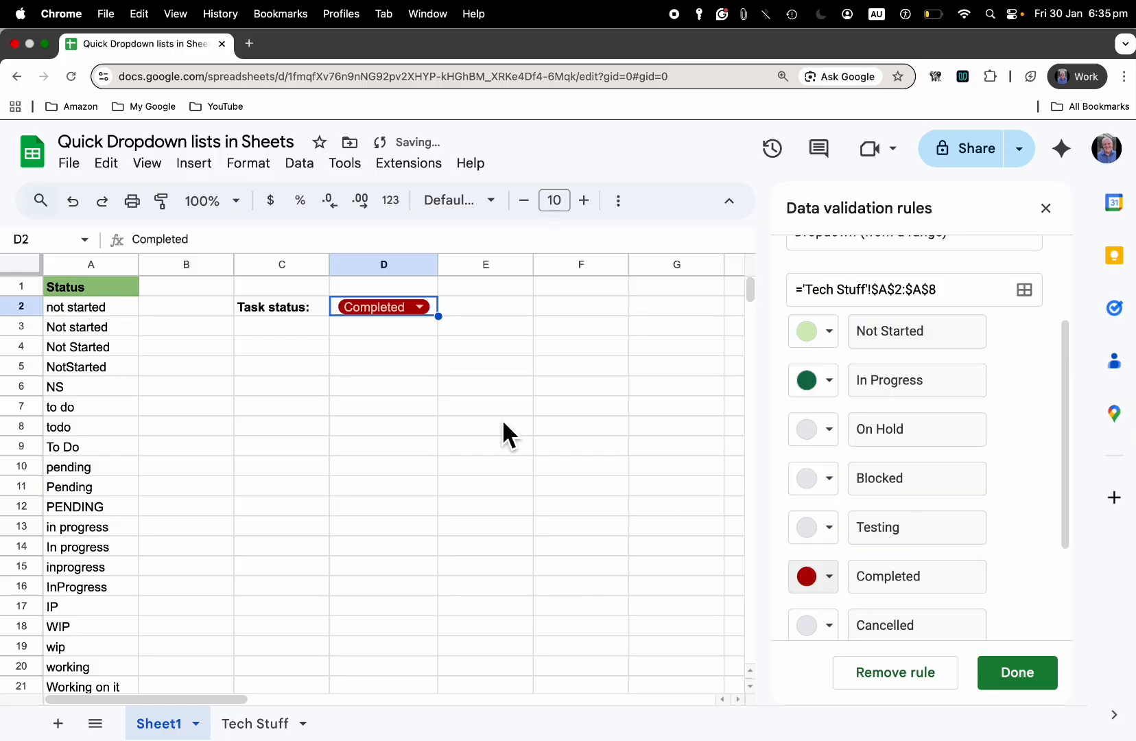
Review the coloured status options in D2's dropdown, then start opening data validation from the Data menu
click(430, 309)
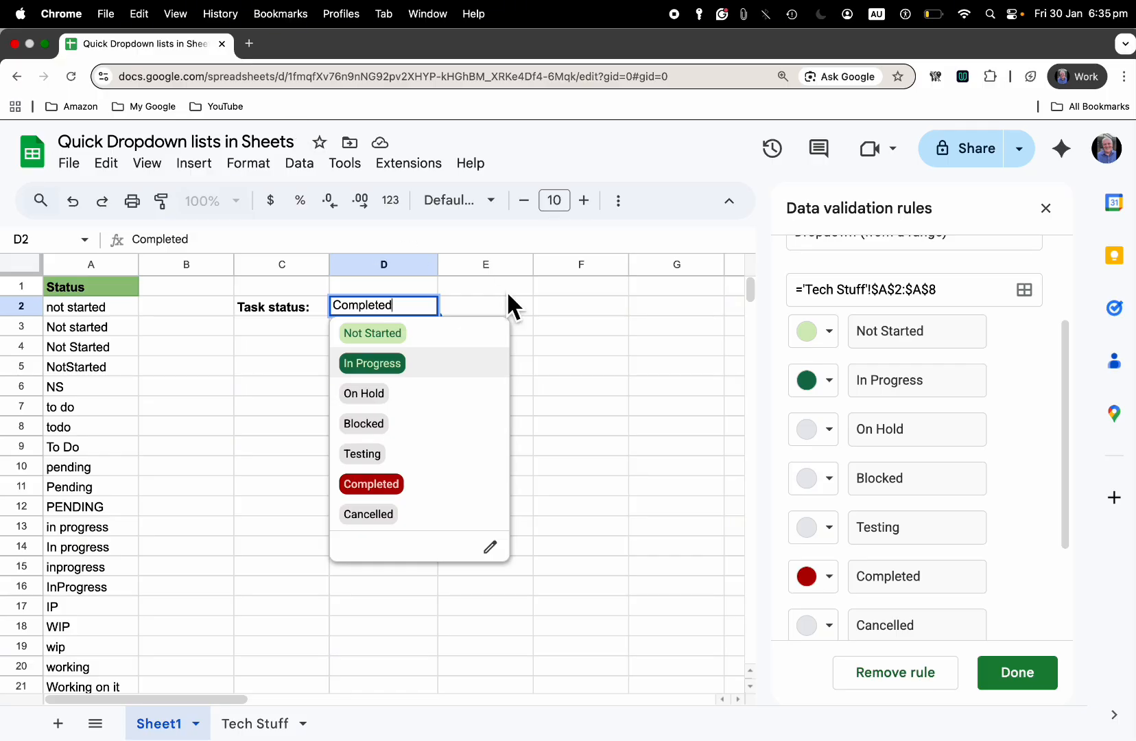
click(306, 173)
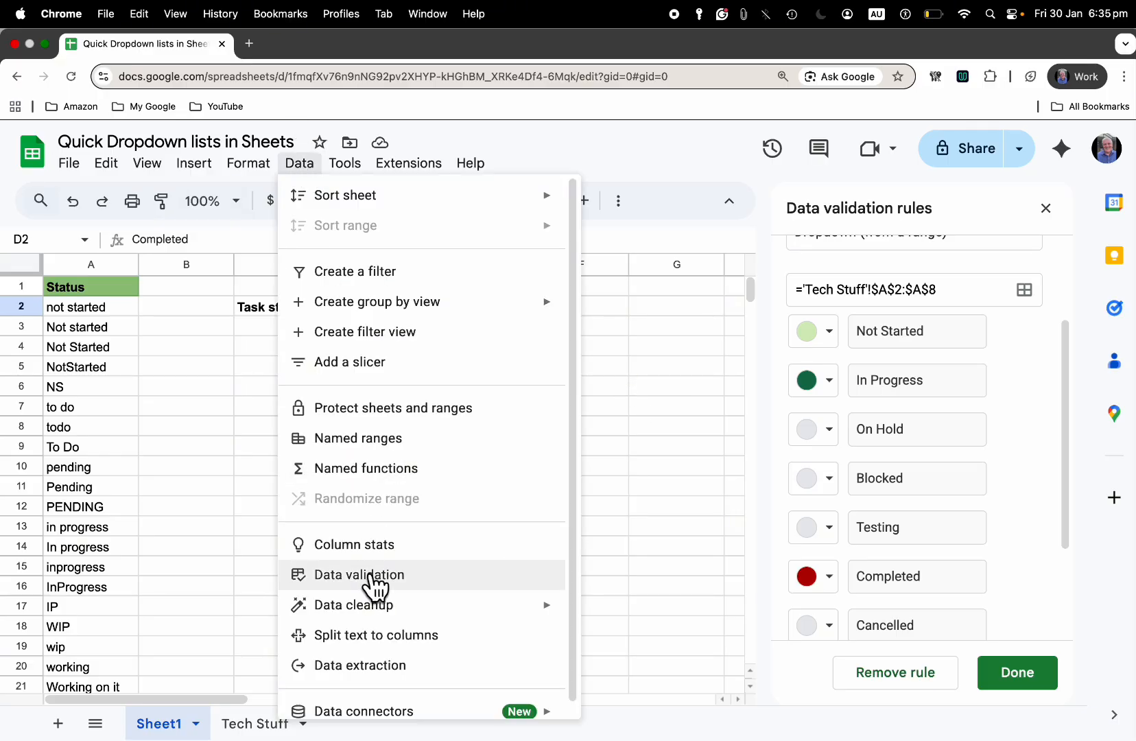